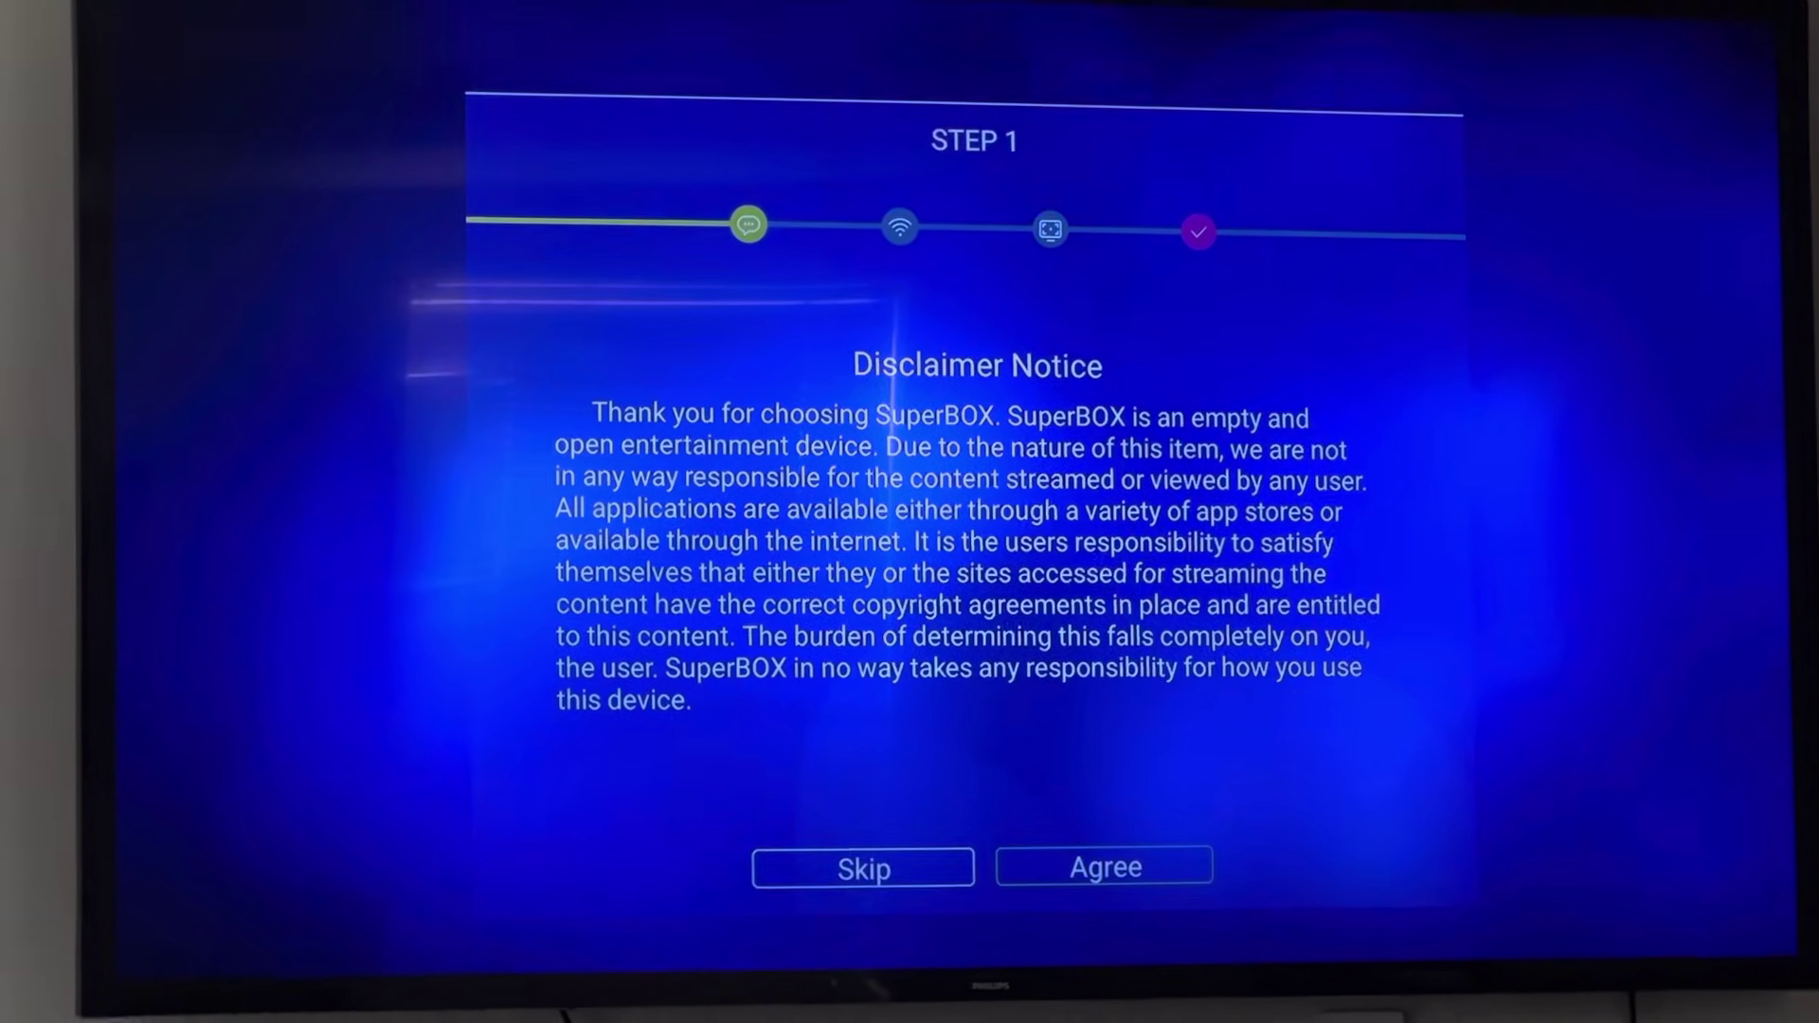
Accept the setup disclaimer and select the Touchdown9800 Wi-Fi network.
key(Right)
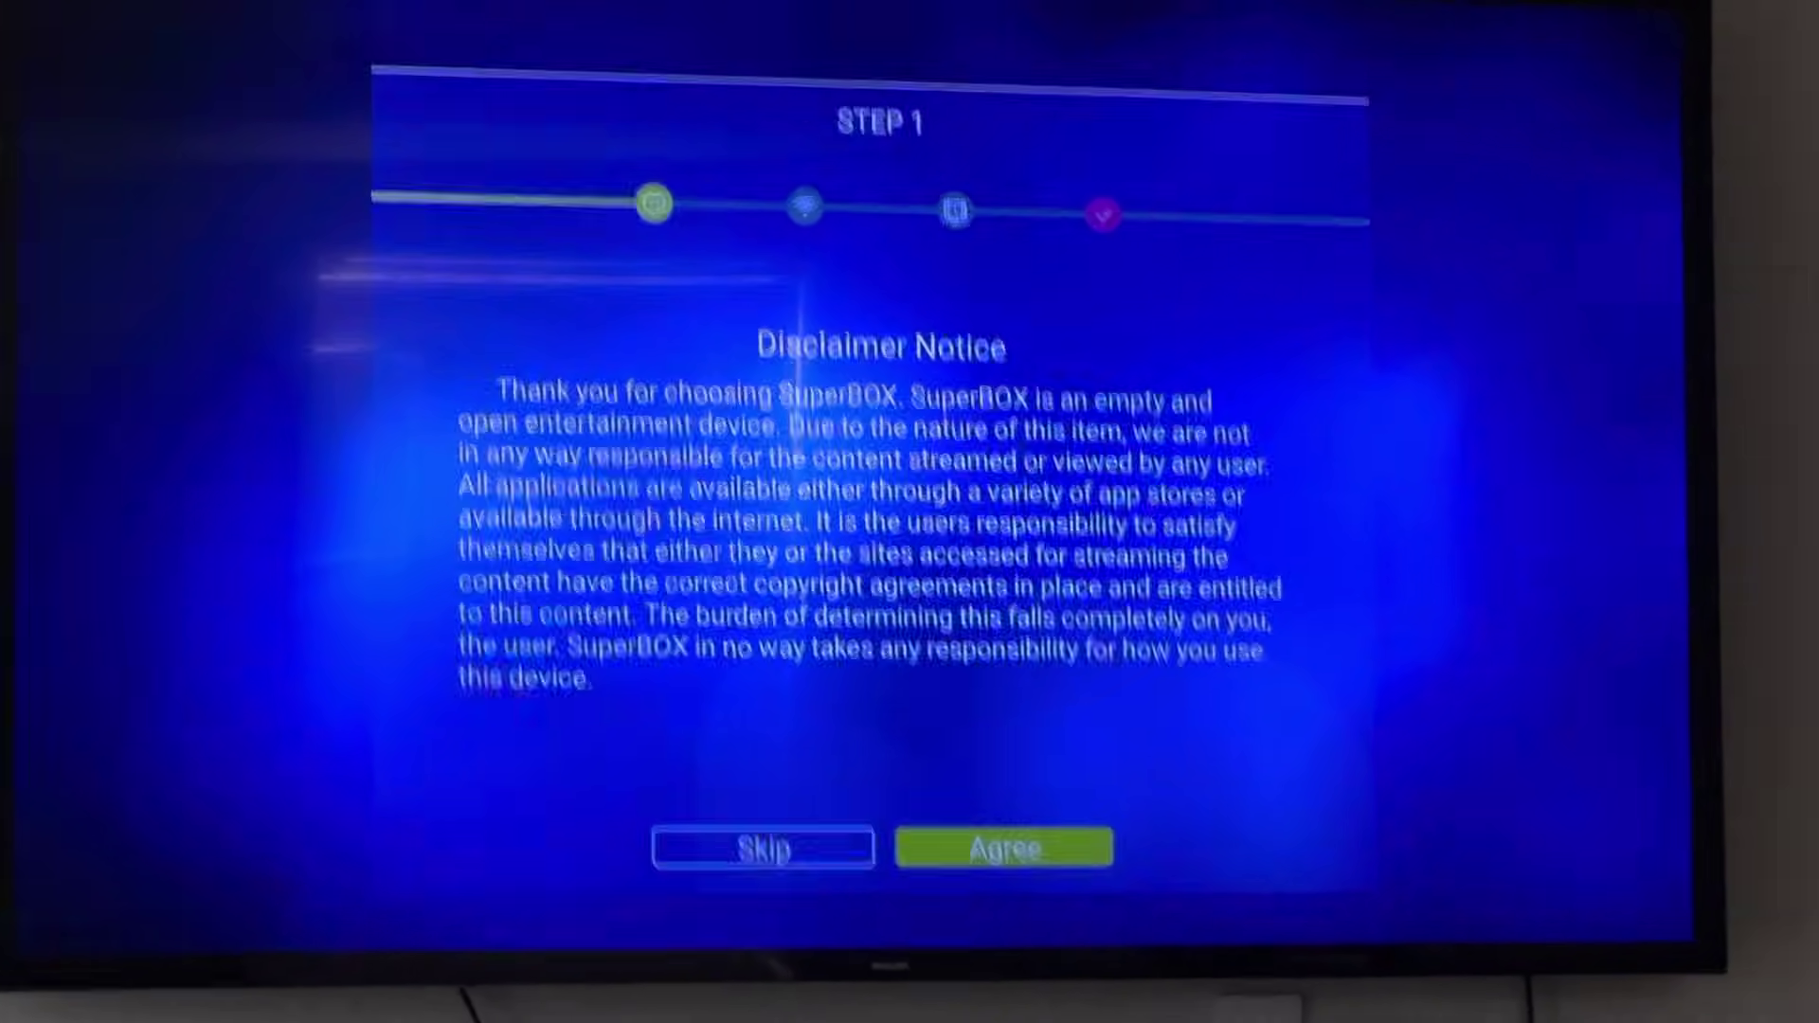
key(Return)
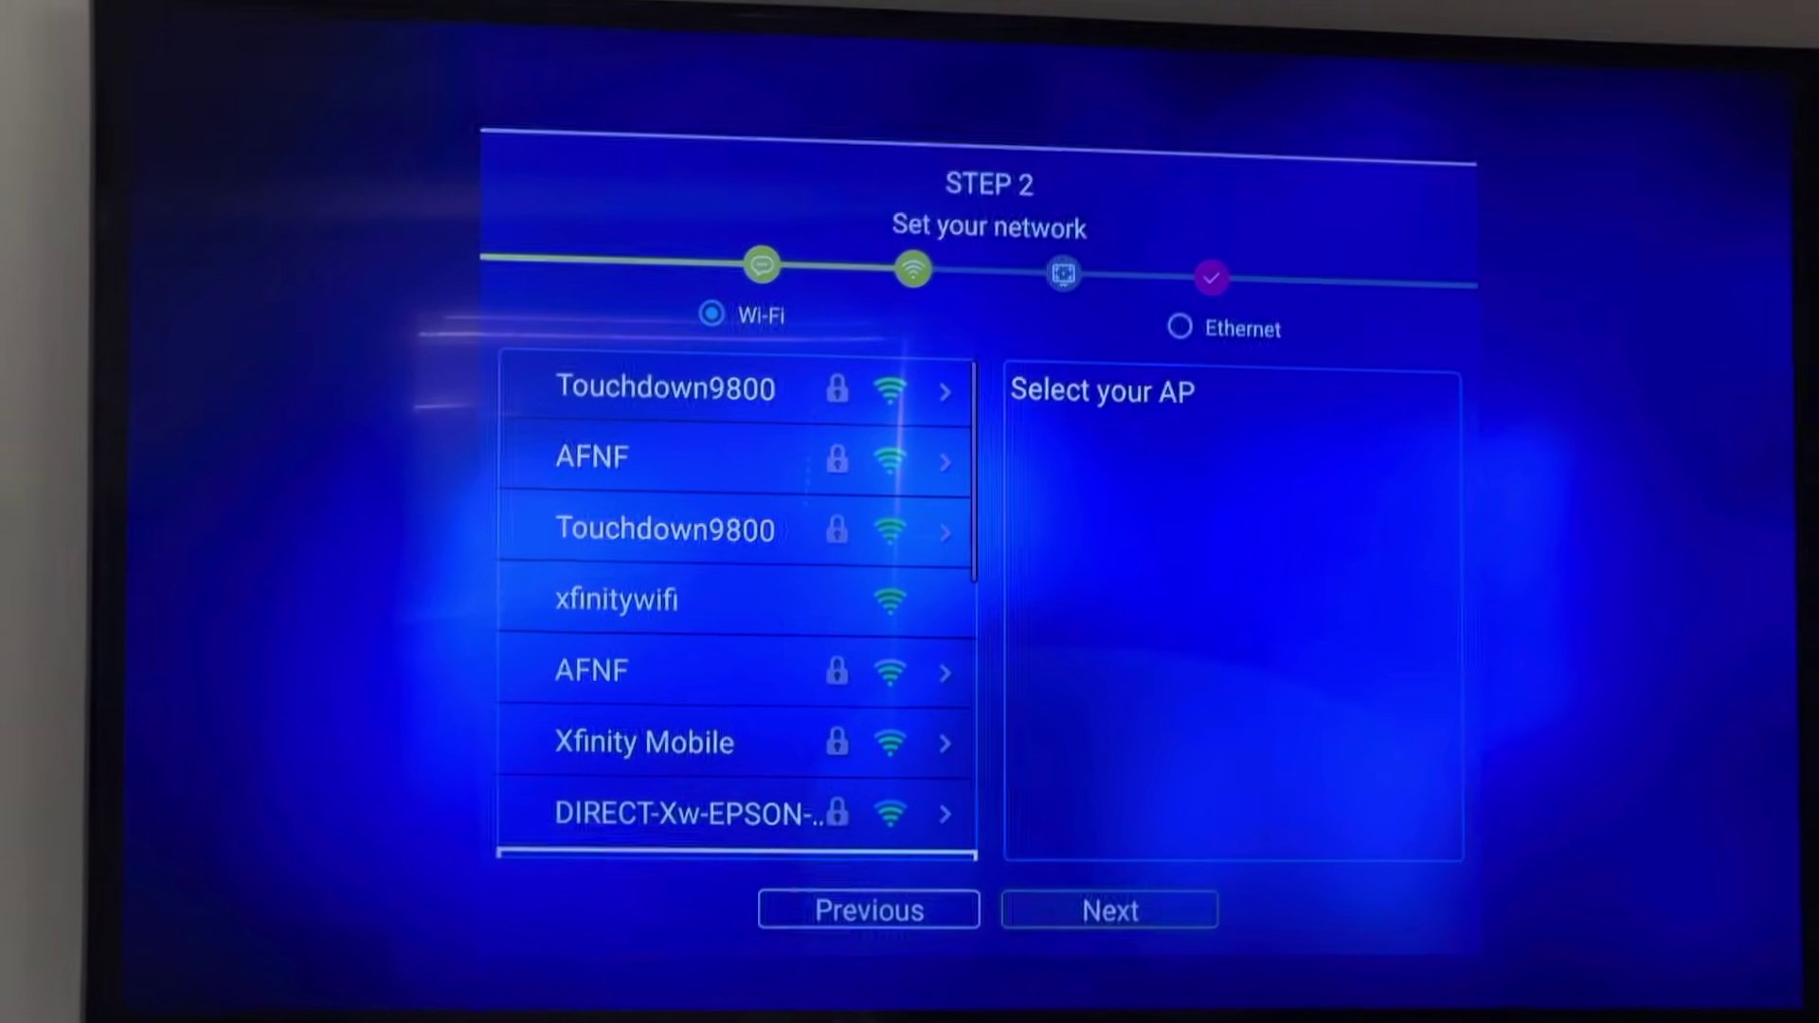
key(Up)
key(Up)
key(Up)
key(Up)
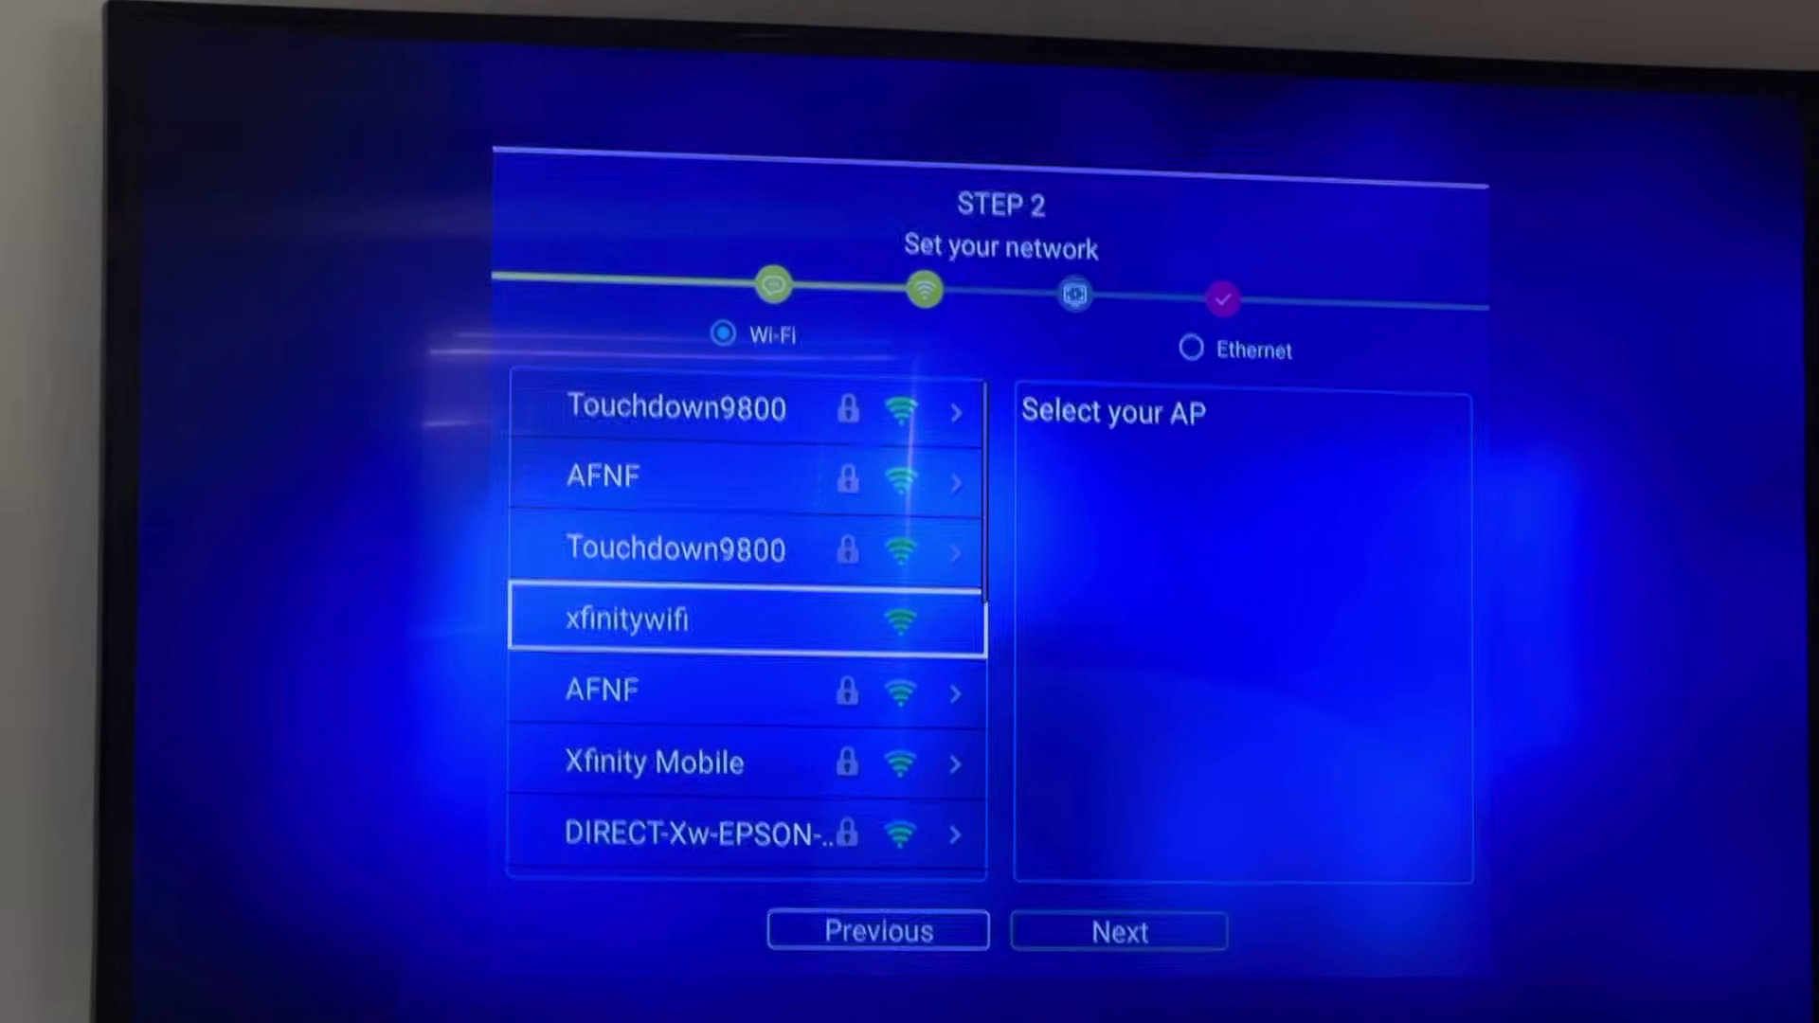
key(Up)
key(Up)
key(Up)
key(Return)
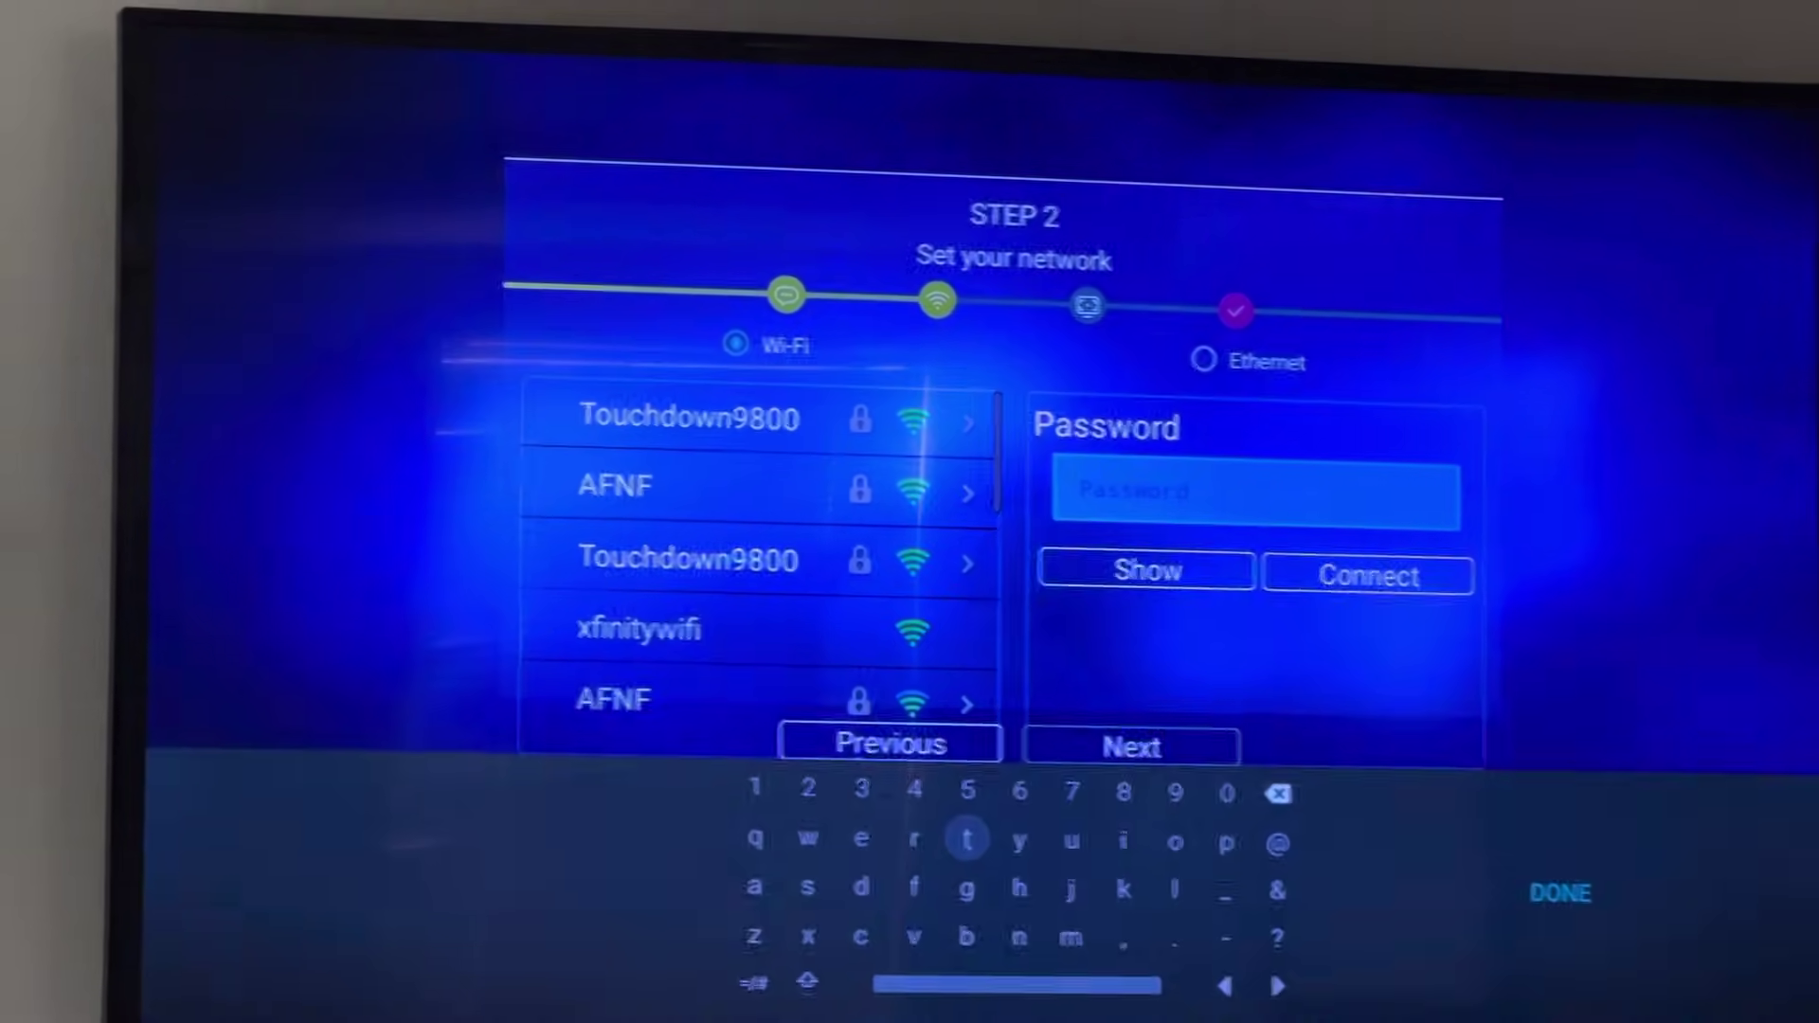
key(Down)
key(Down)
key(Down)
key(Left)
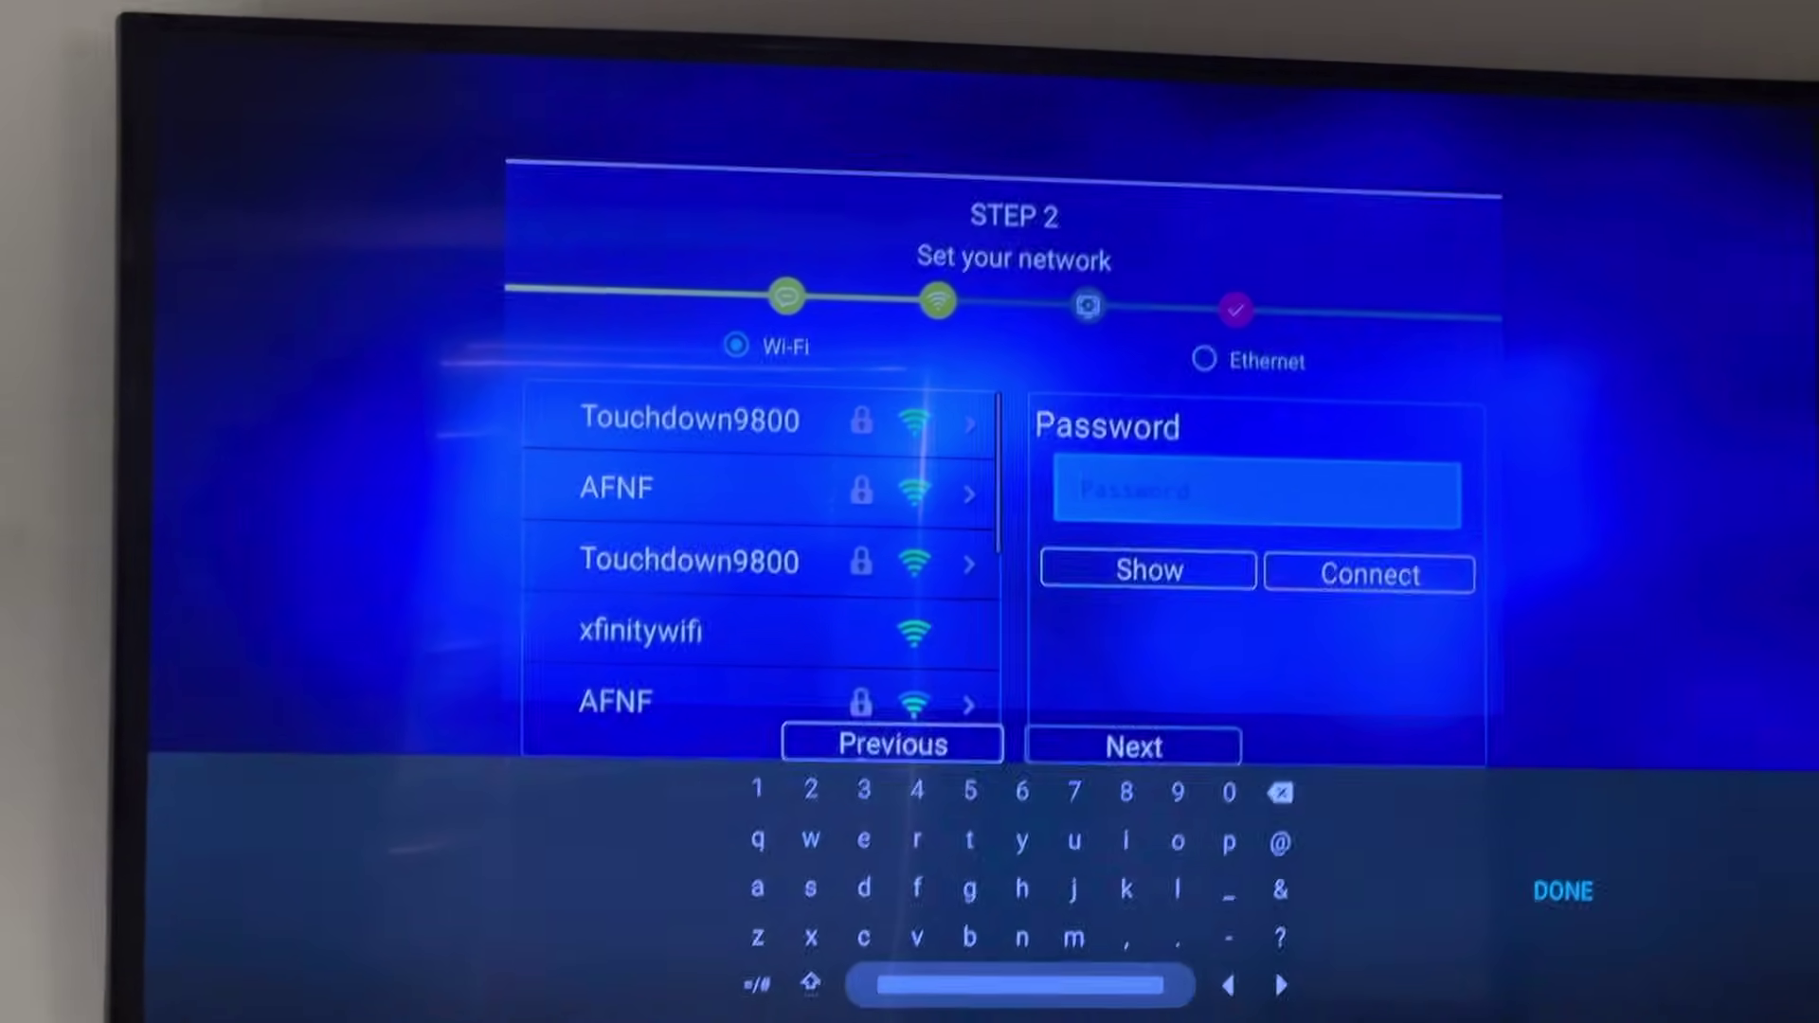
key(Return)
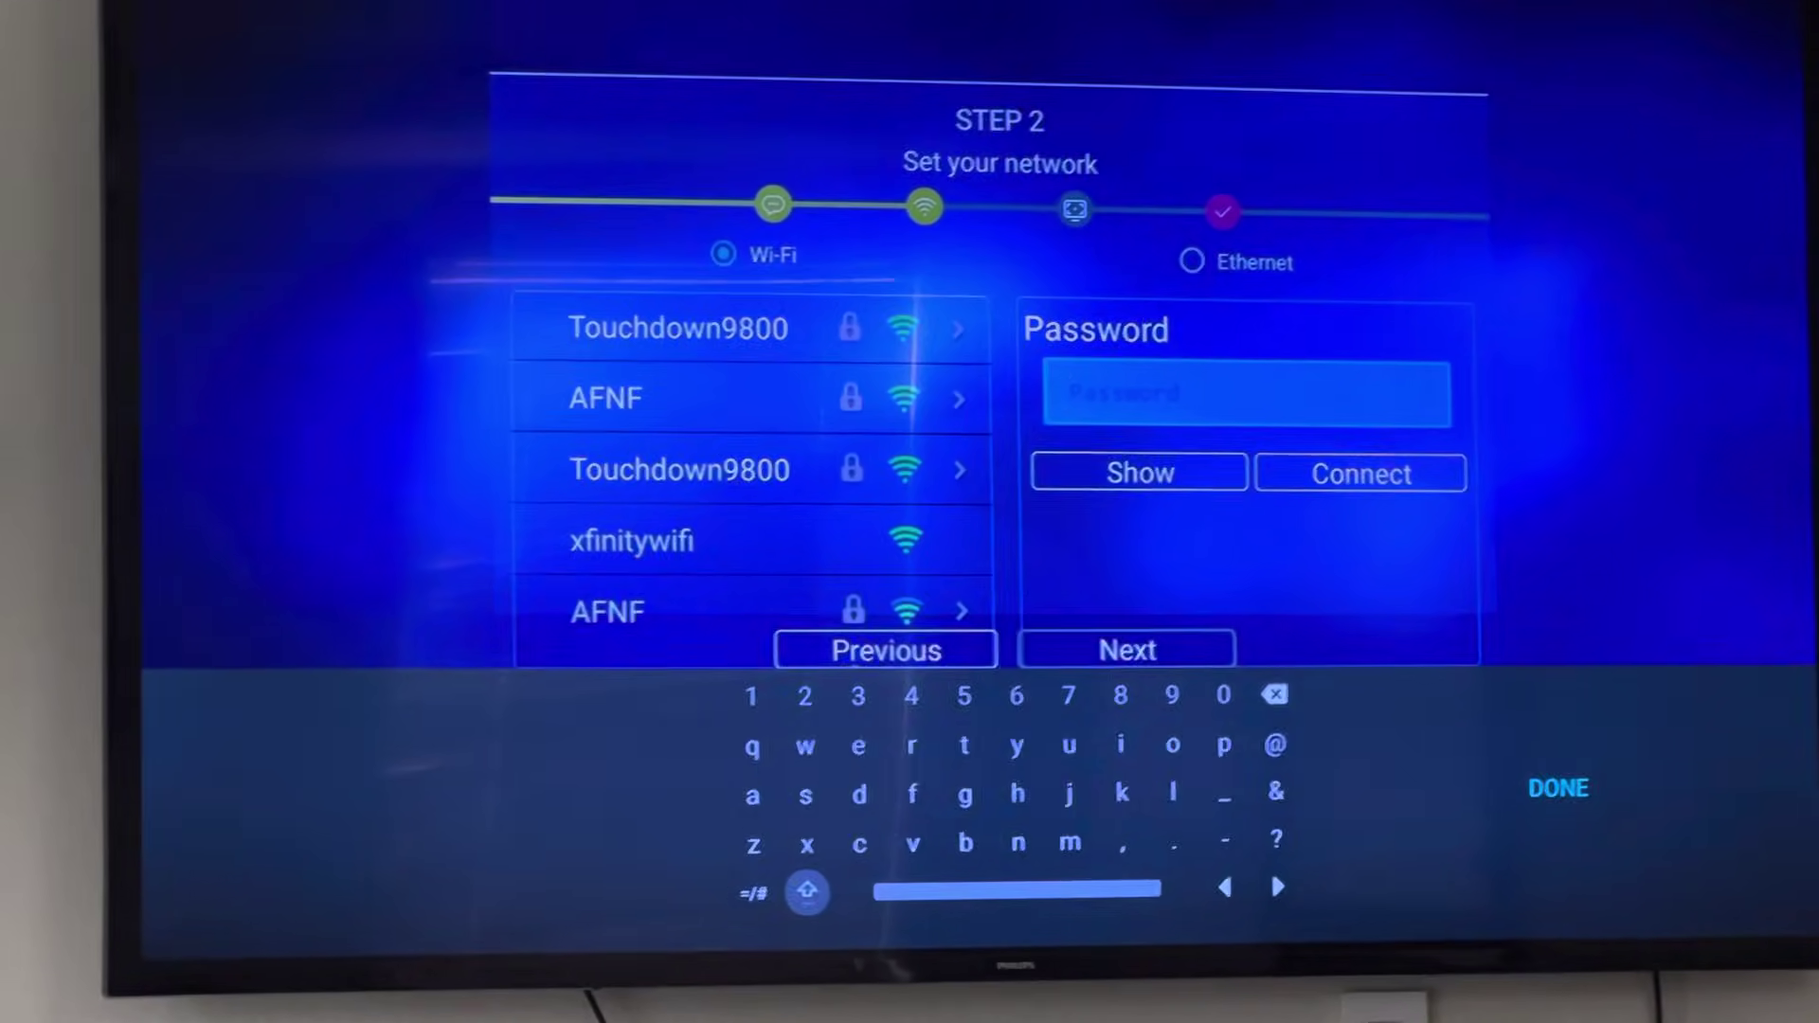
key(Up)
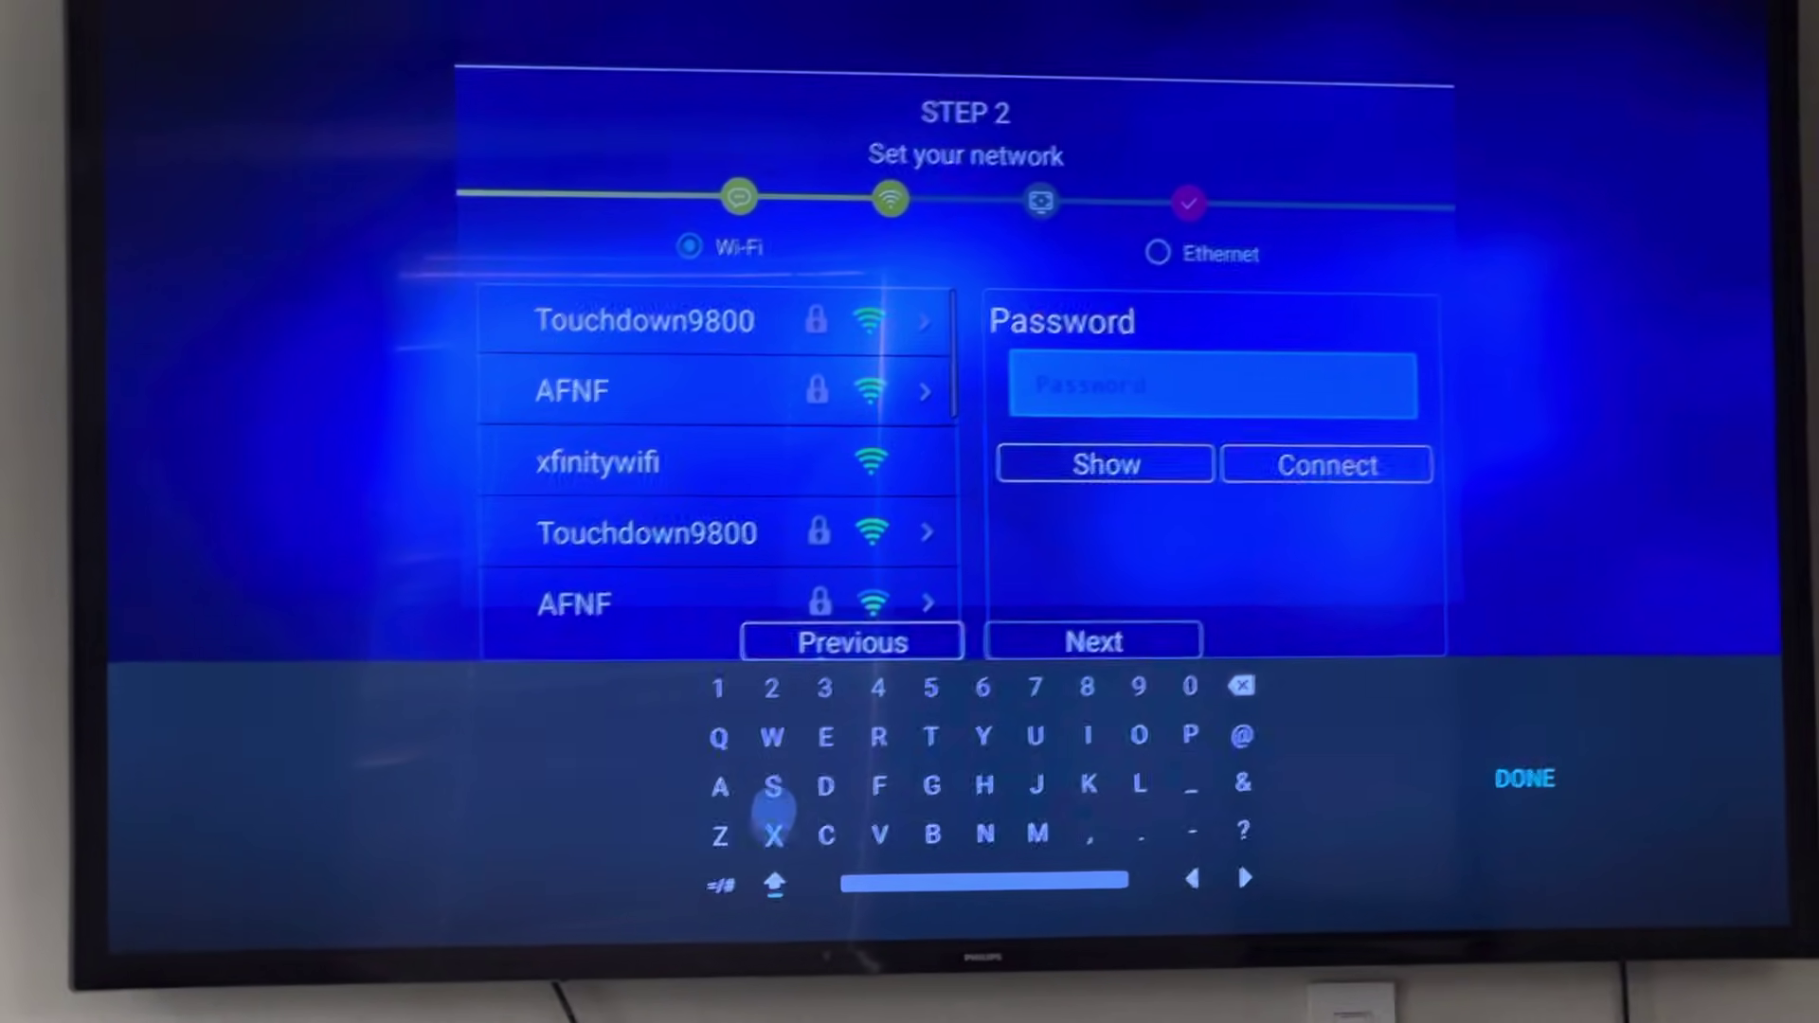
key(Up)
key(Right)
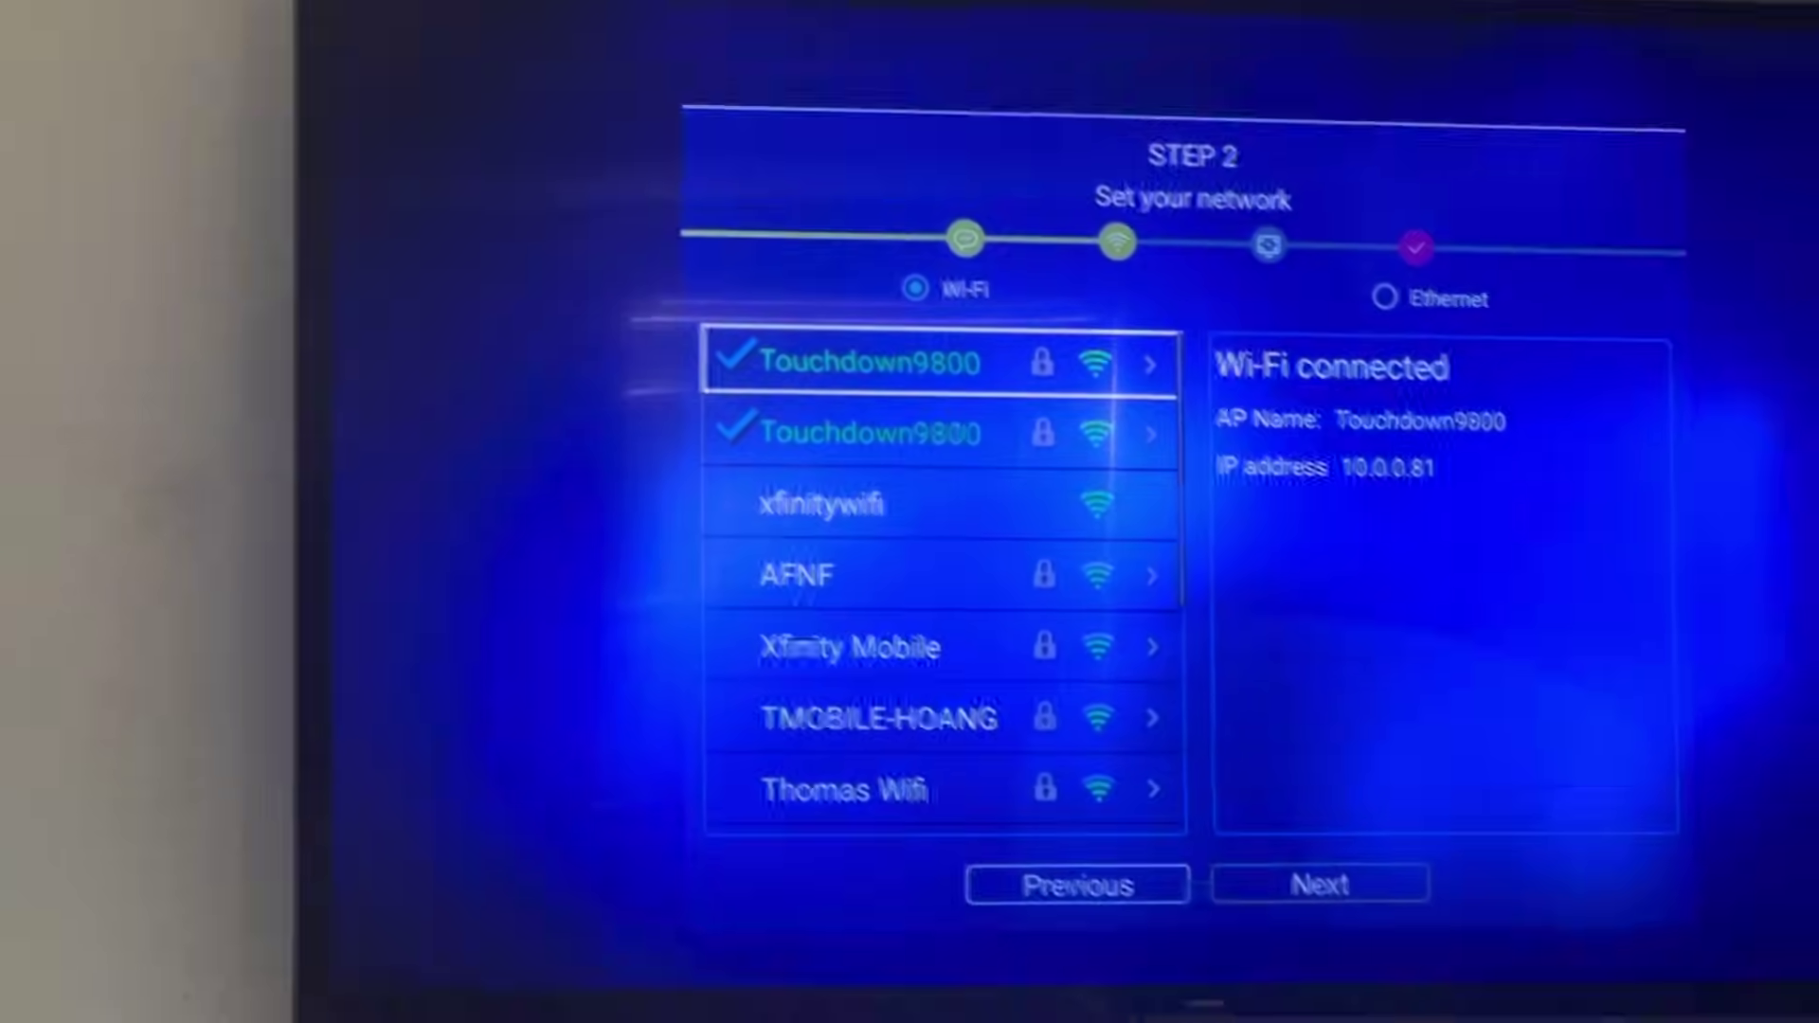
key(Down)
key(Right)
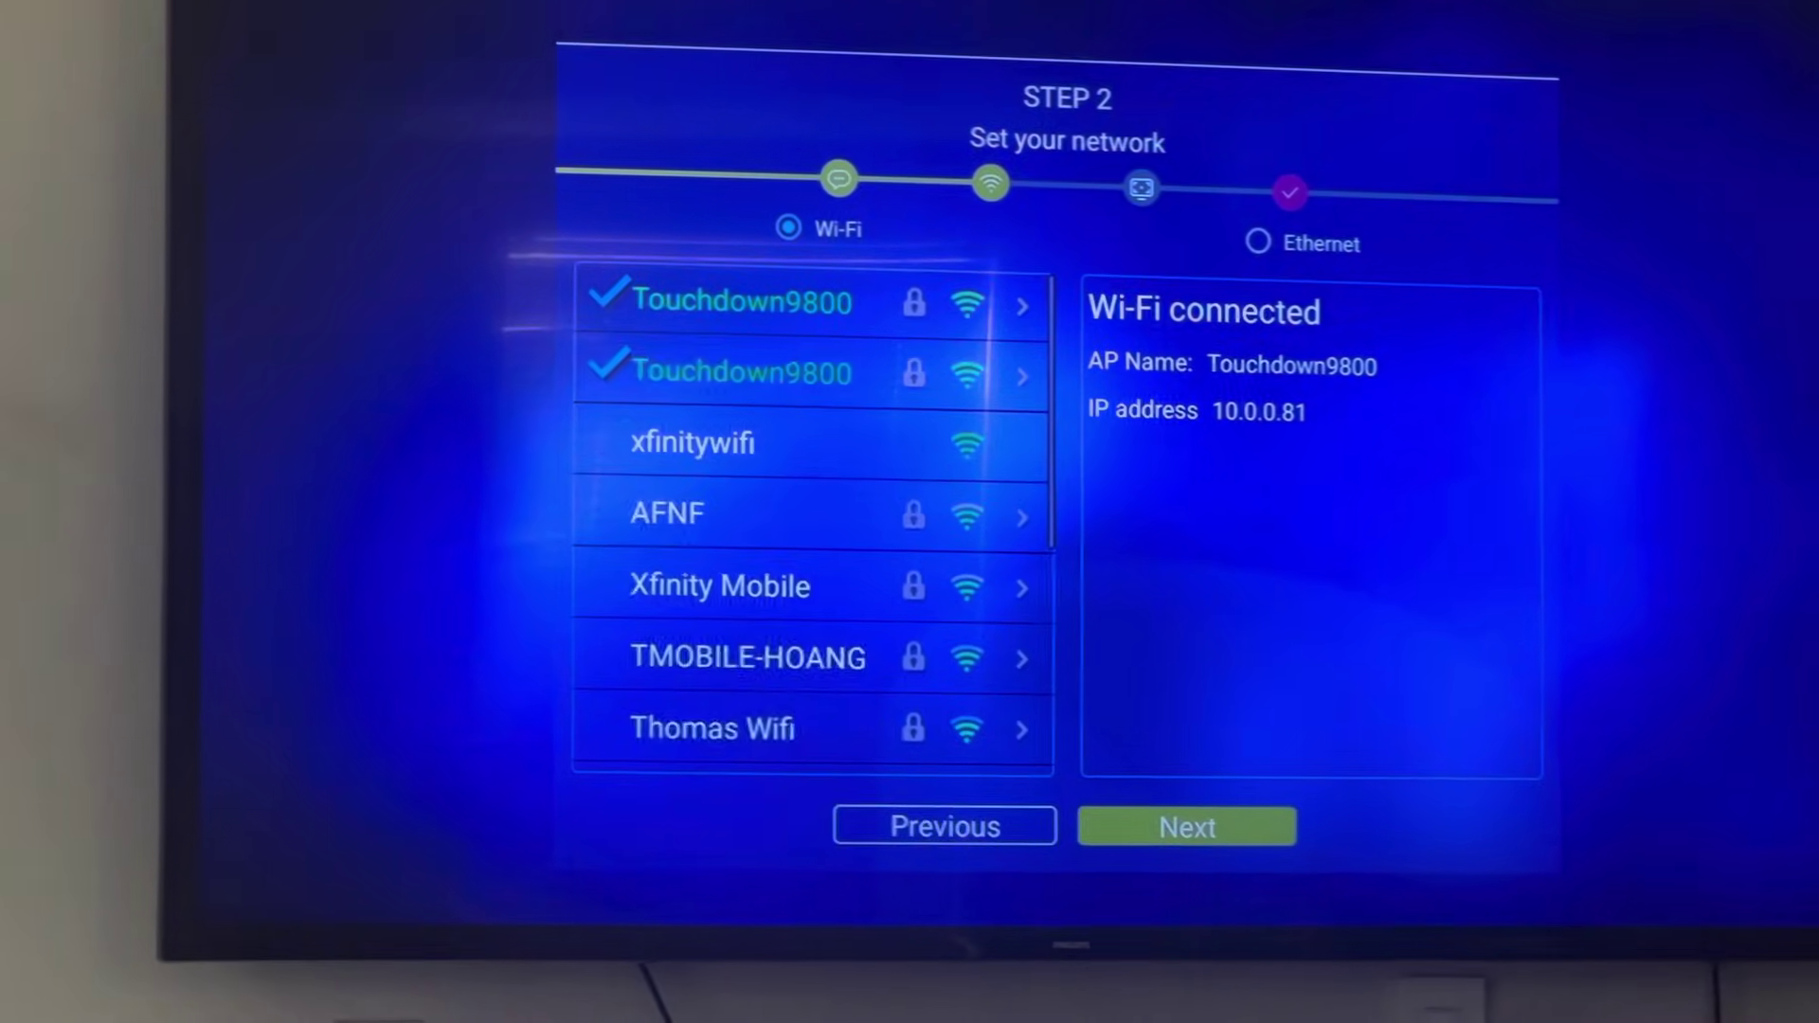
Finish the screen-size setup step and launch the Browser tile from the home screen.
key(Return)
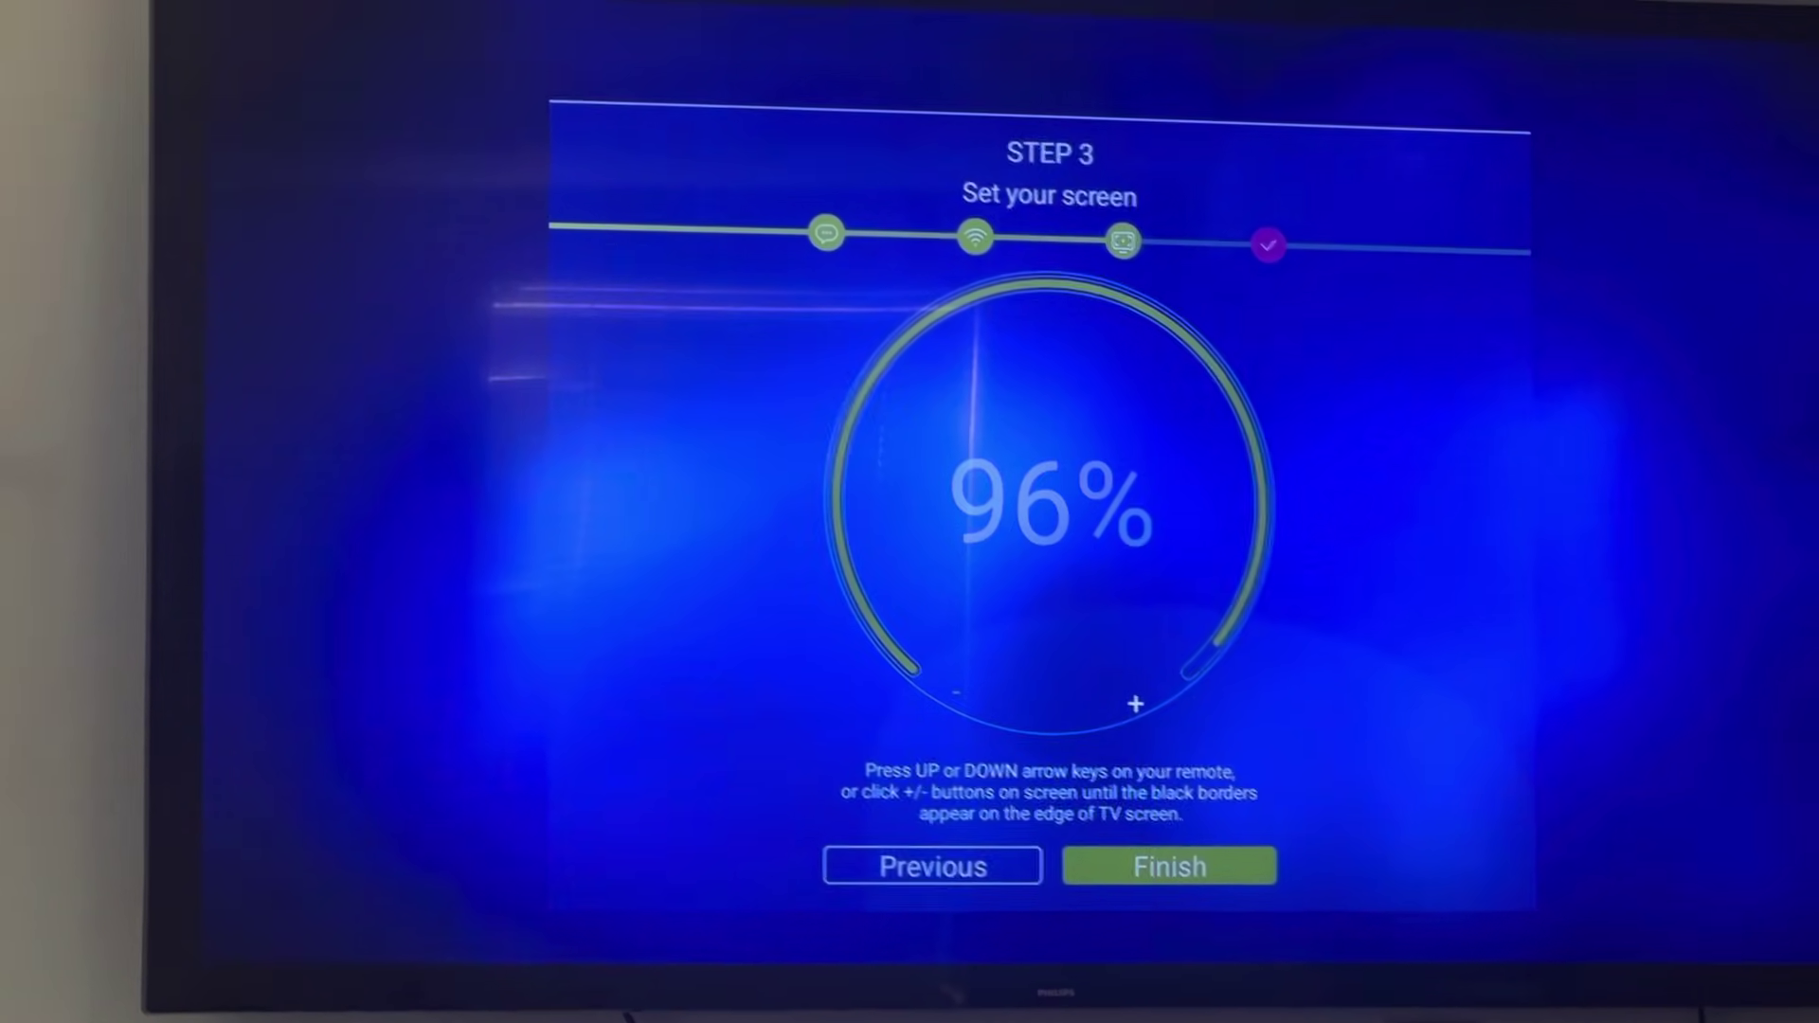
key(Return)
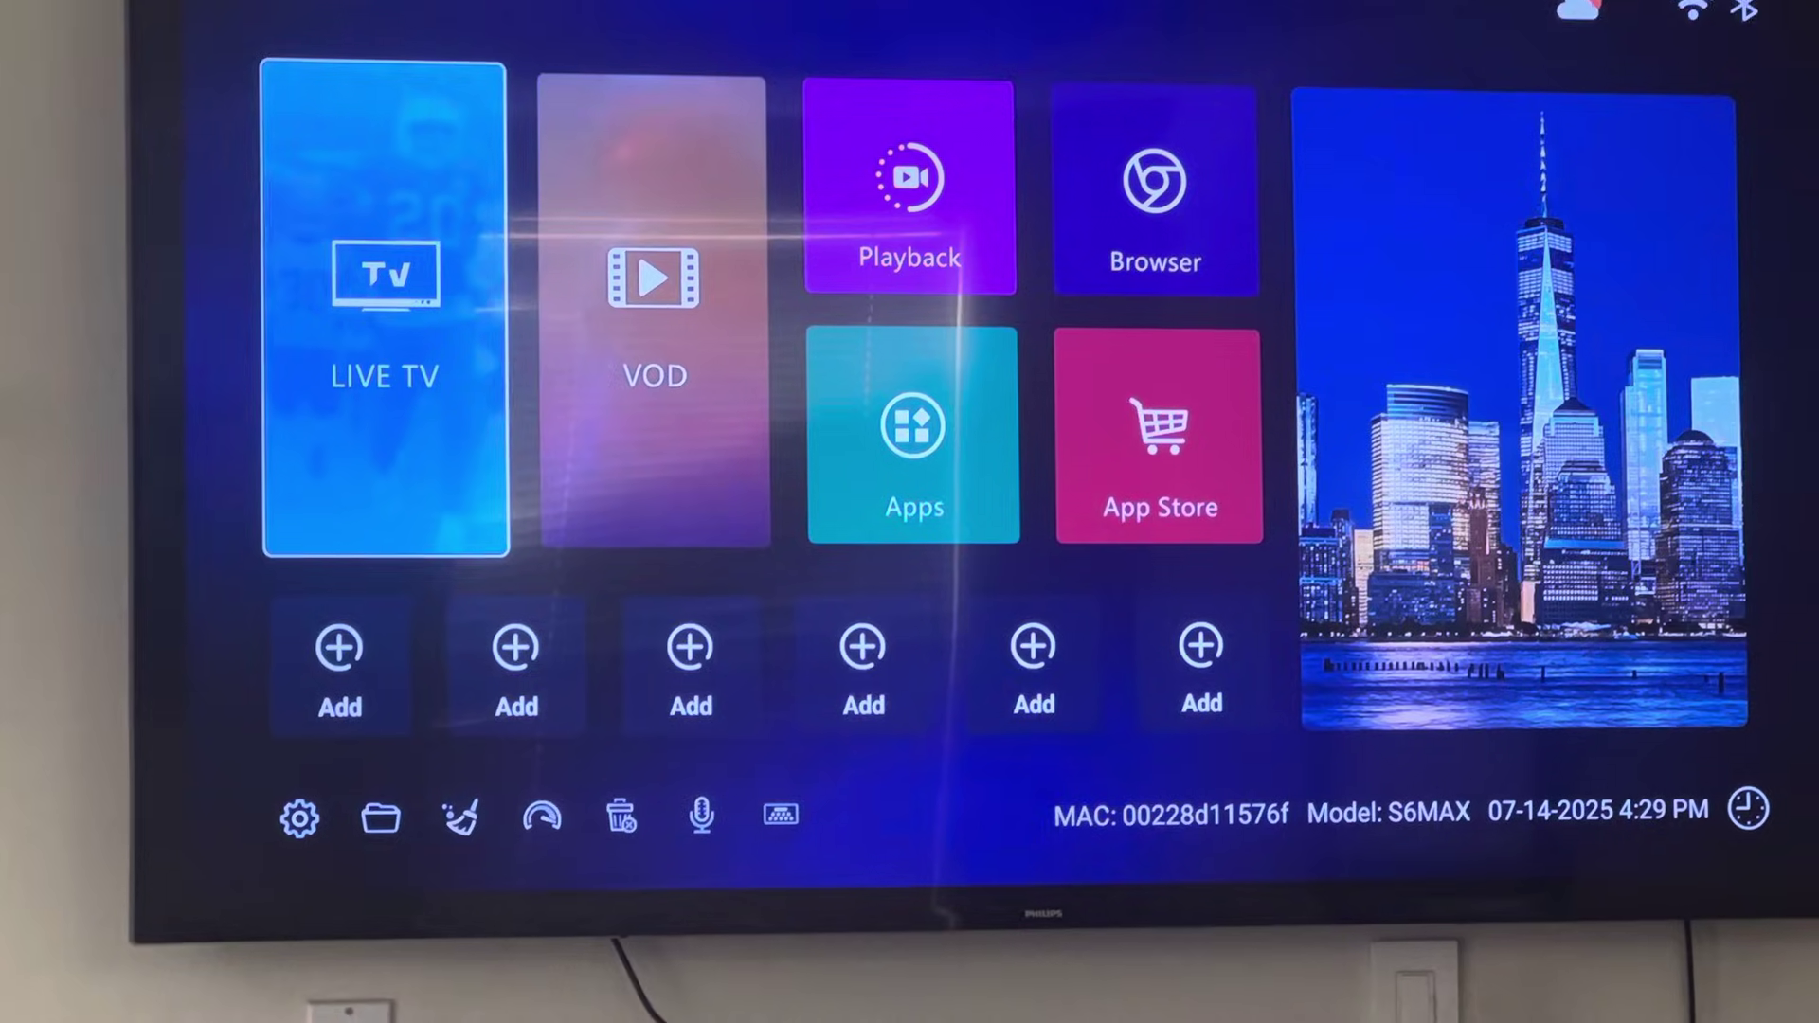
key(Right)
key(Right)
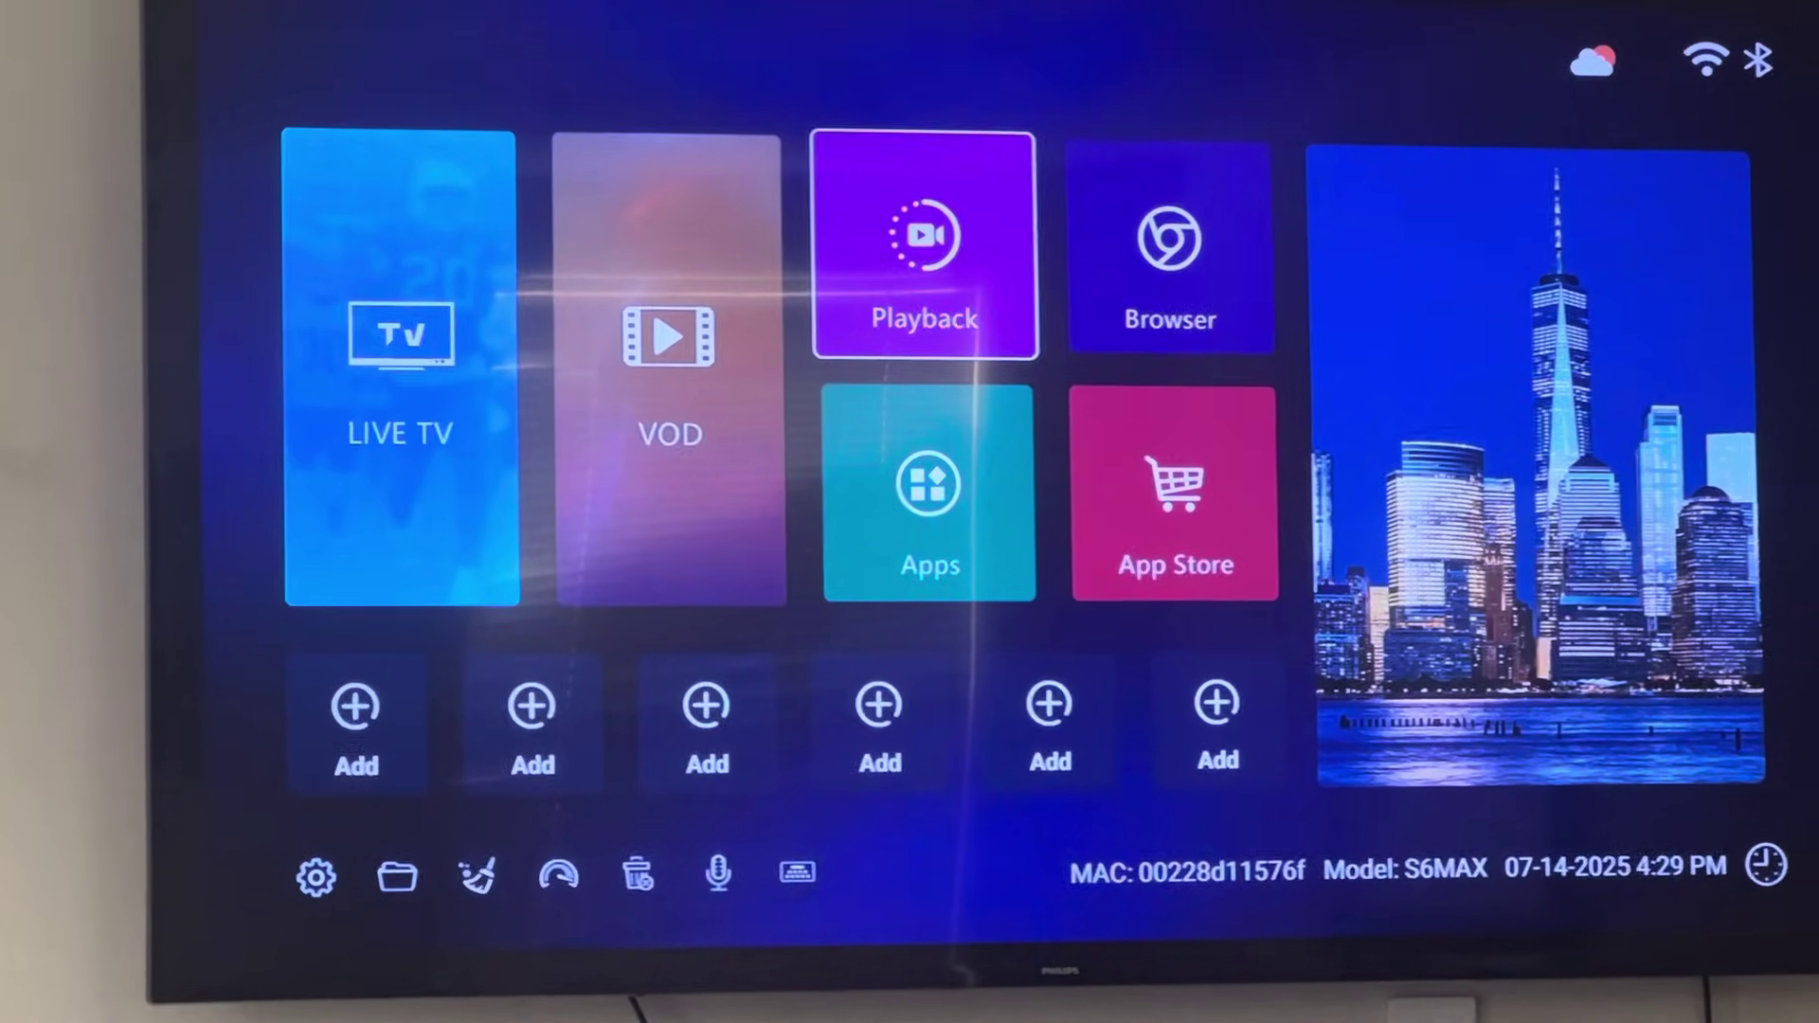
key(Right)
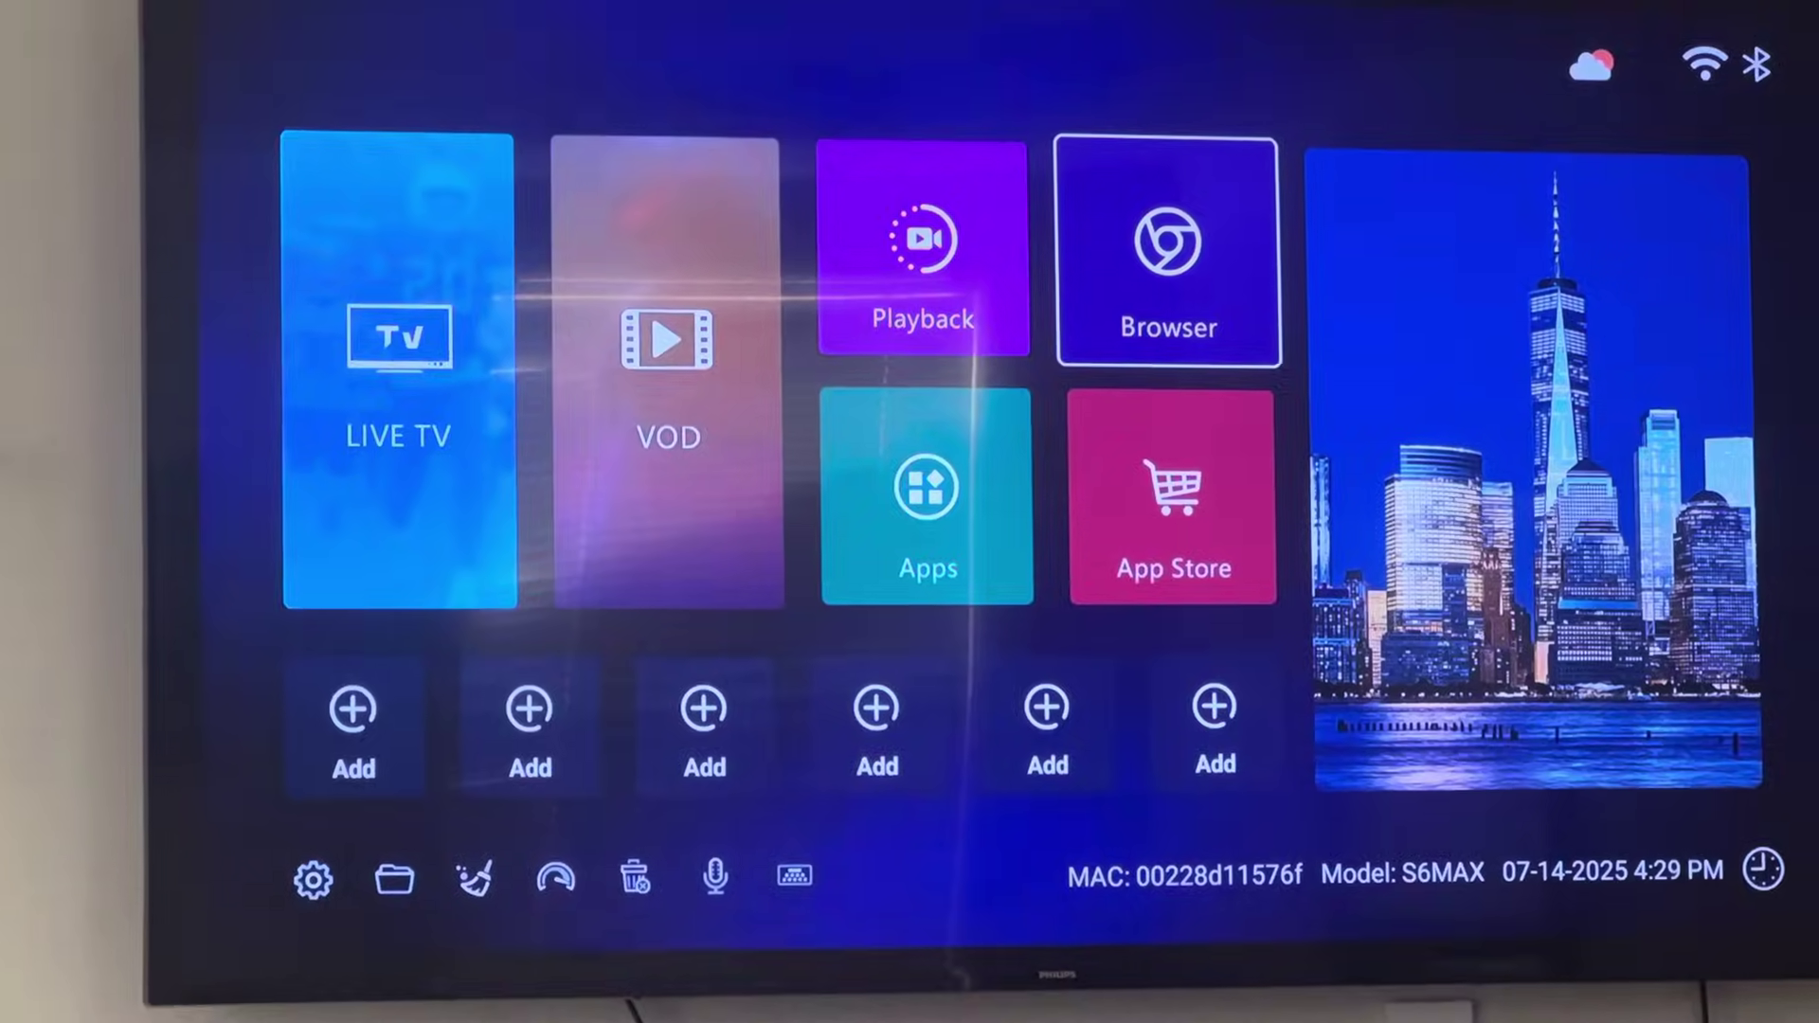
key(Return)
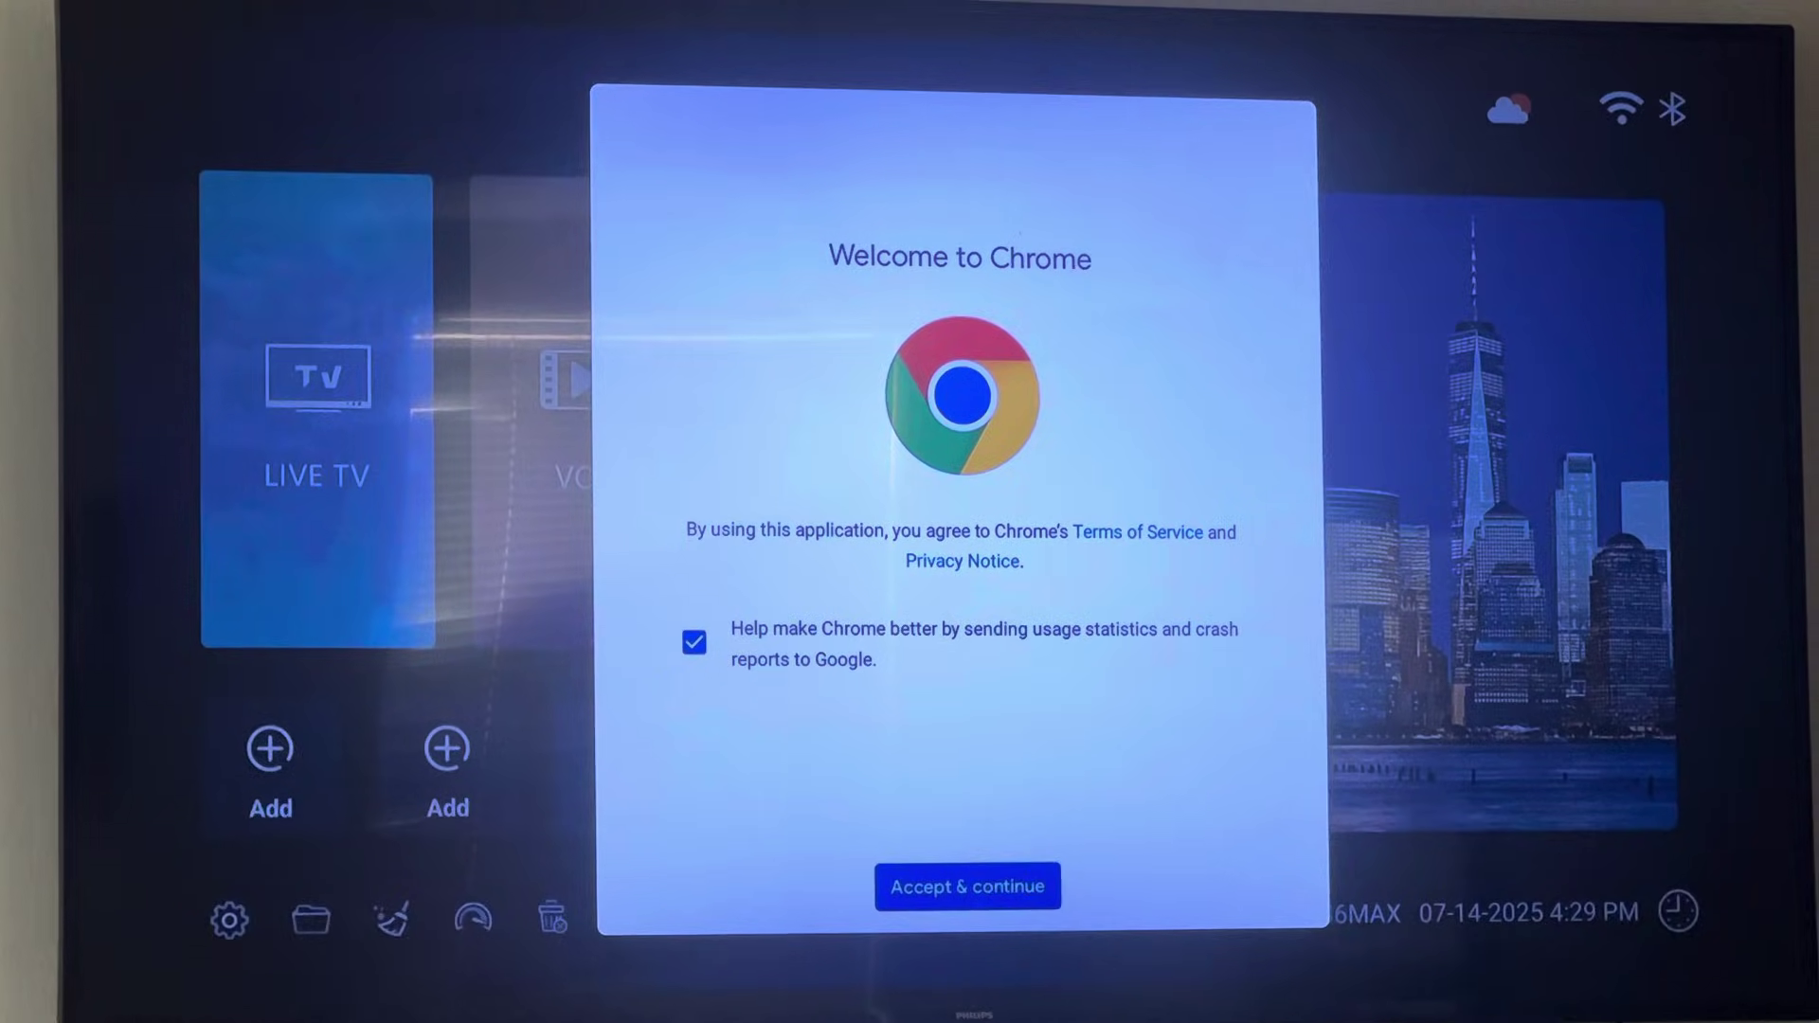
Turn on remote mouse mode and accept Chrome's terms with Accept & continue.
key(F1)
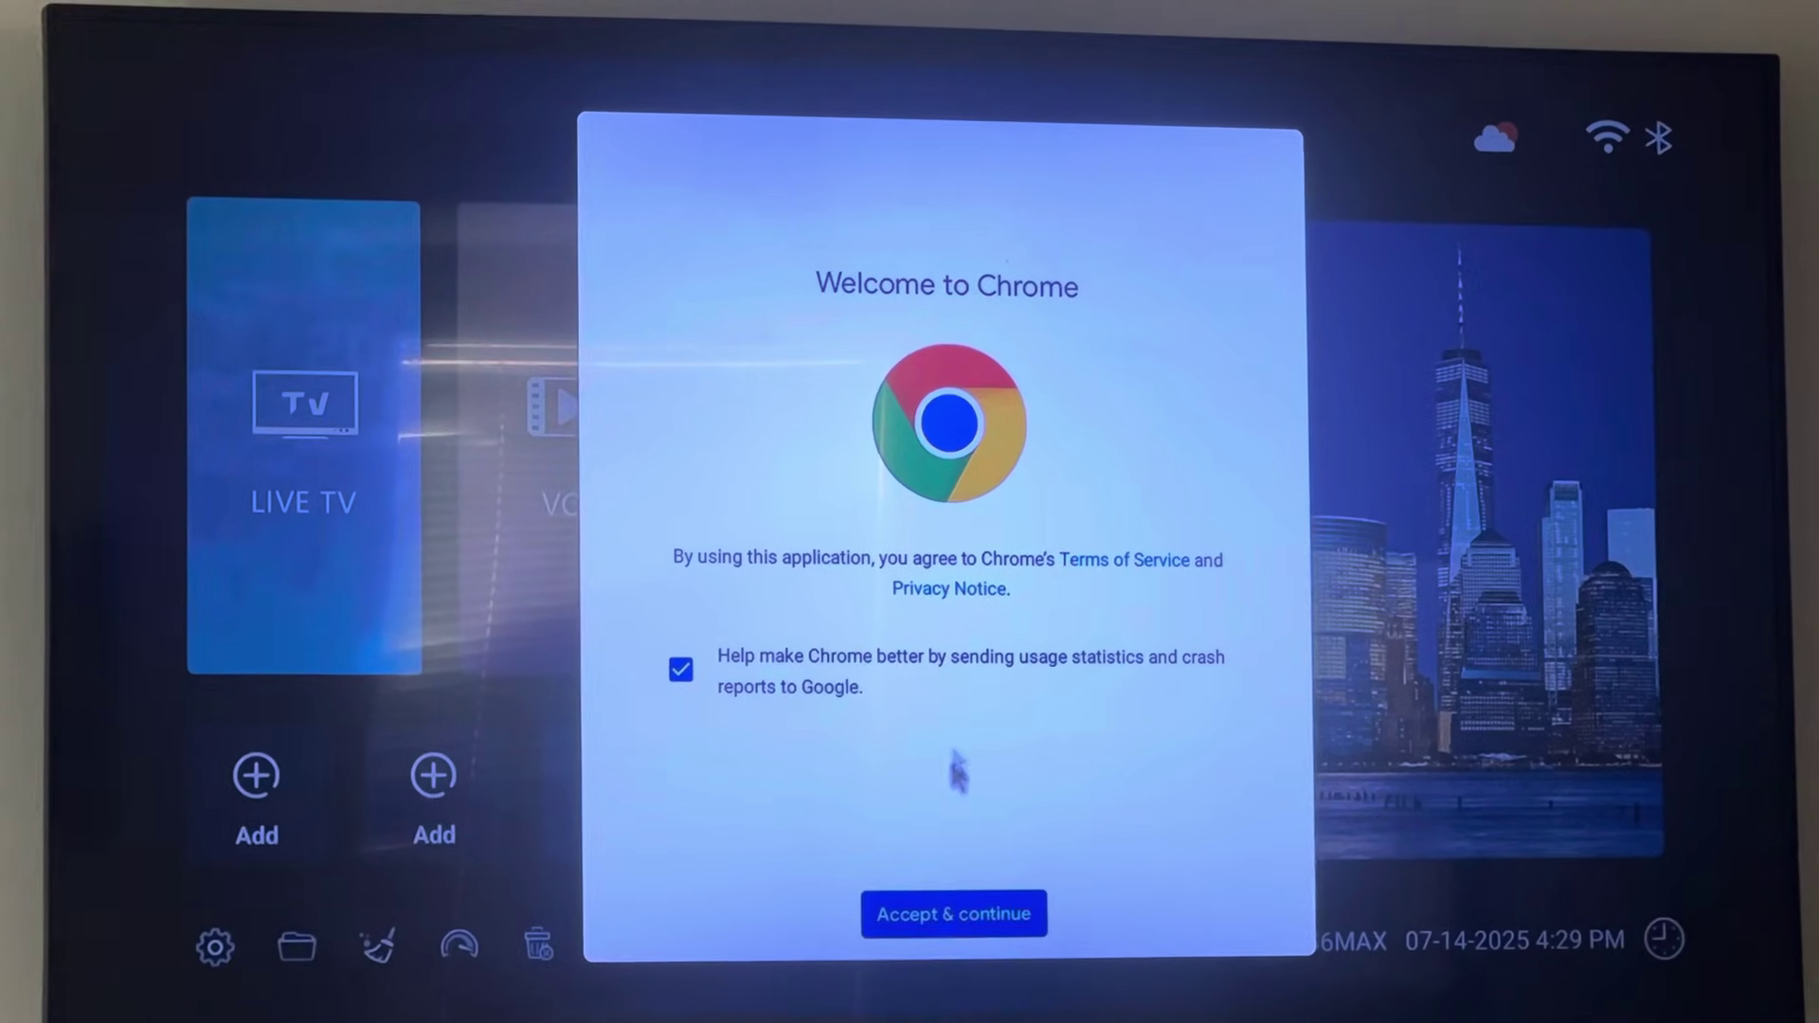
click(956, 910)
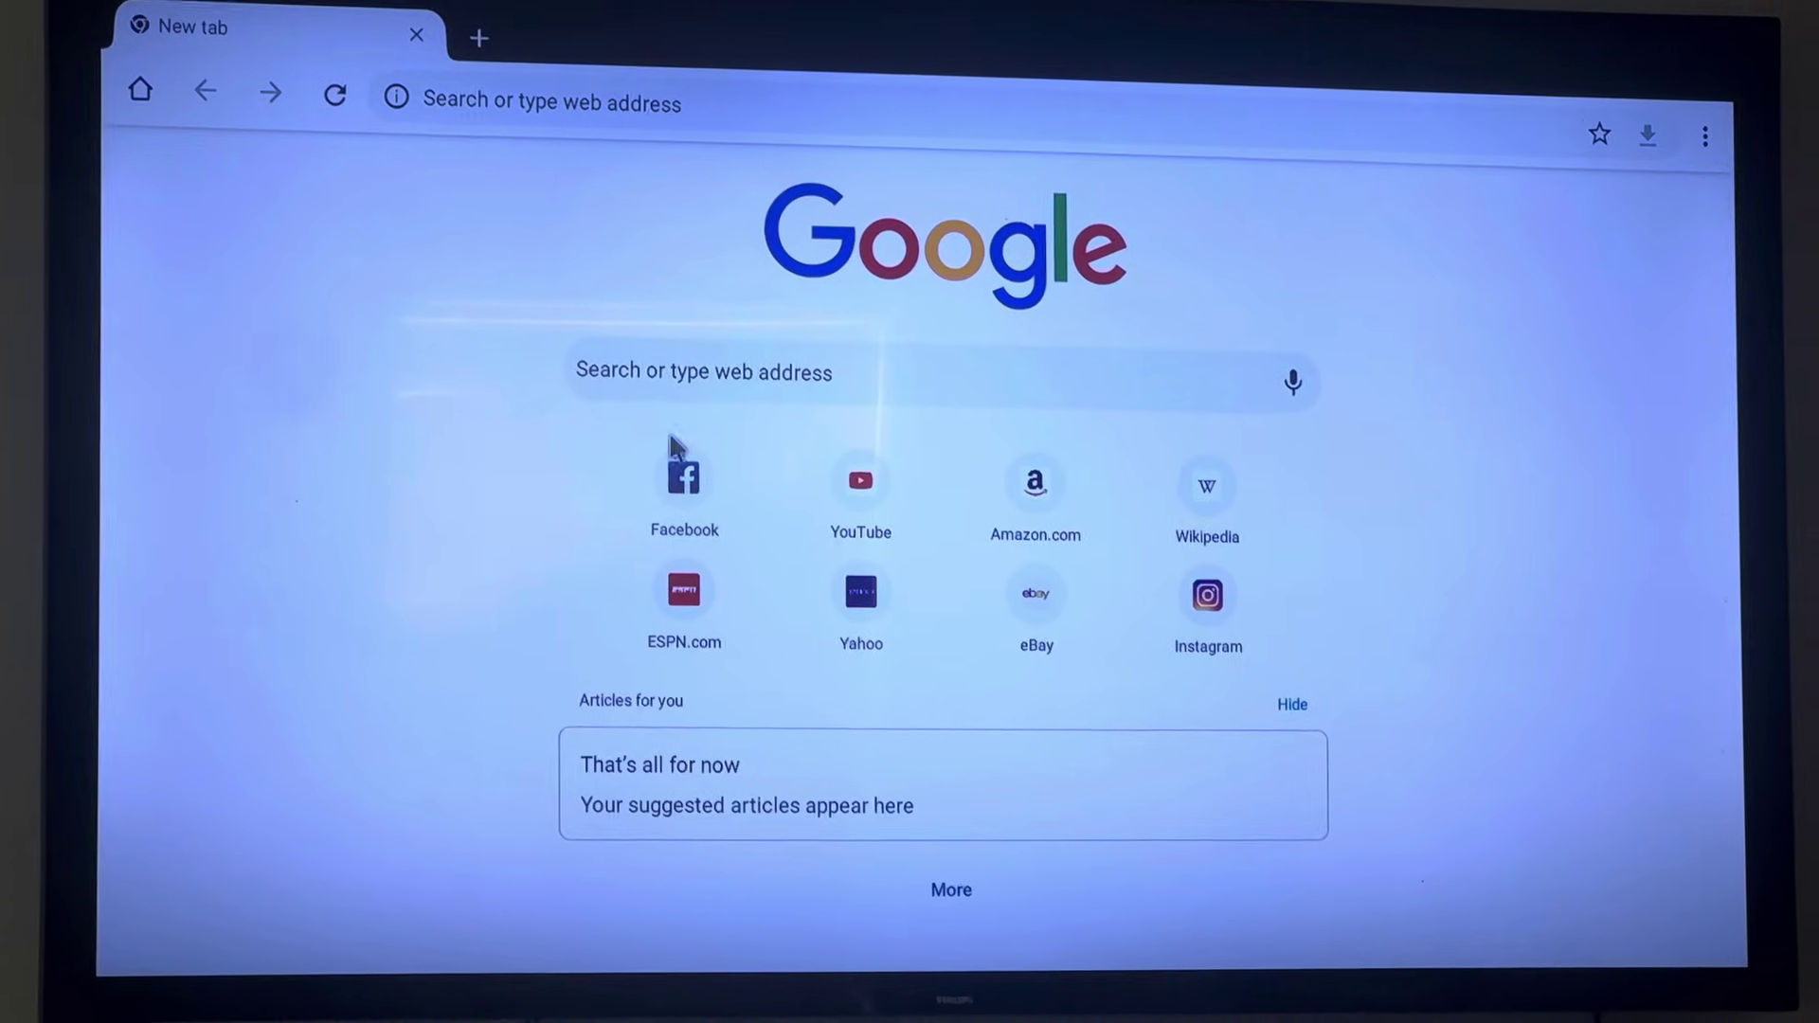
Enter 108088.cc in Chrome's address bar with the on-screen keyboard and load it.
click(680, 100)
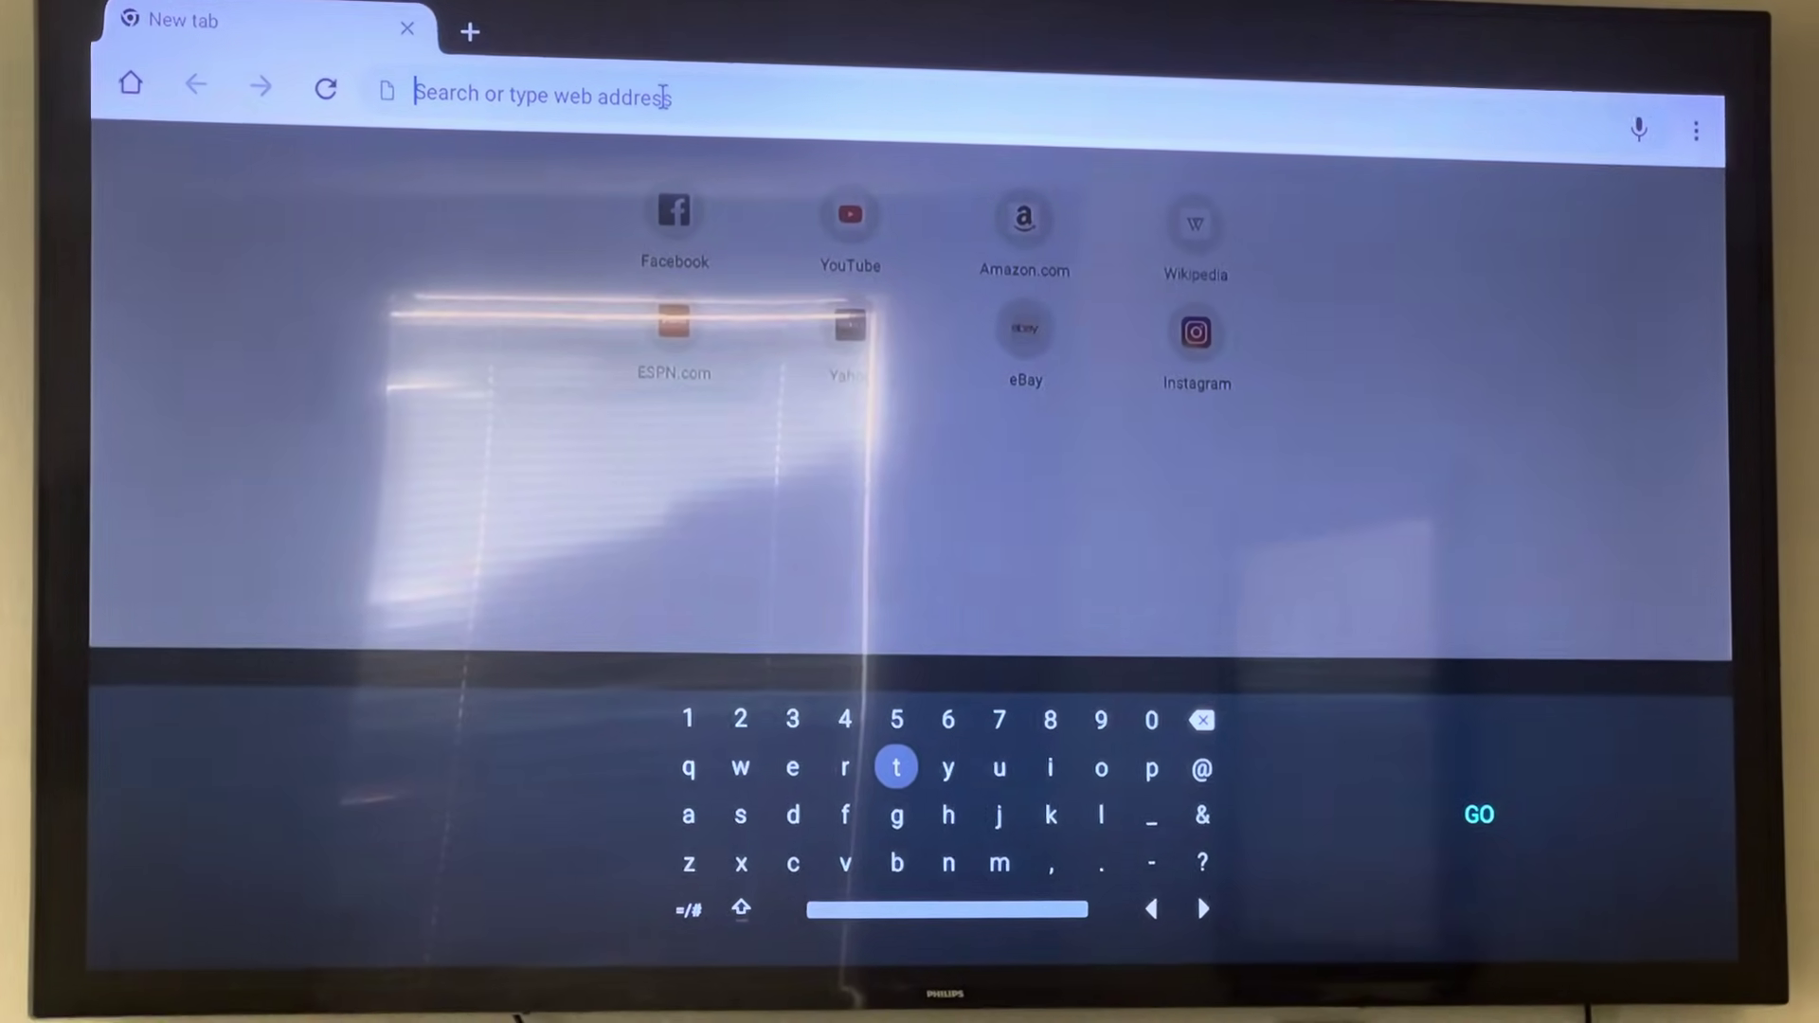
text(108)
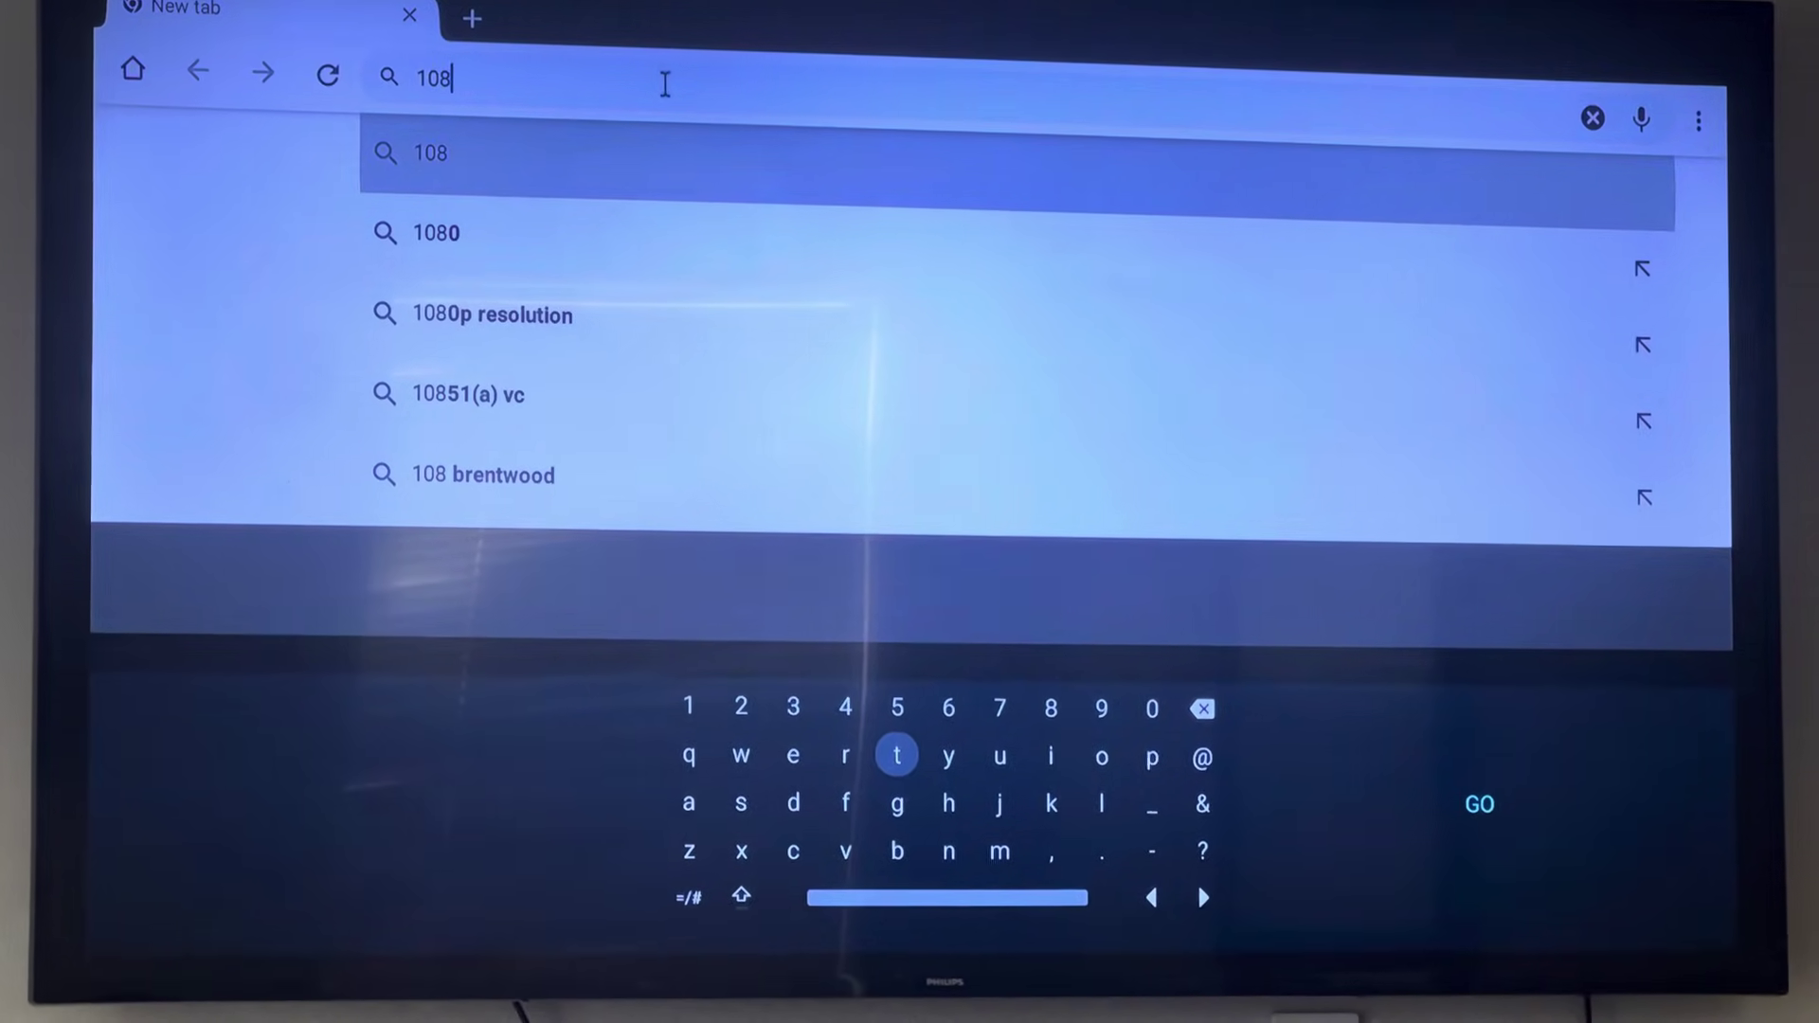
text(08)
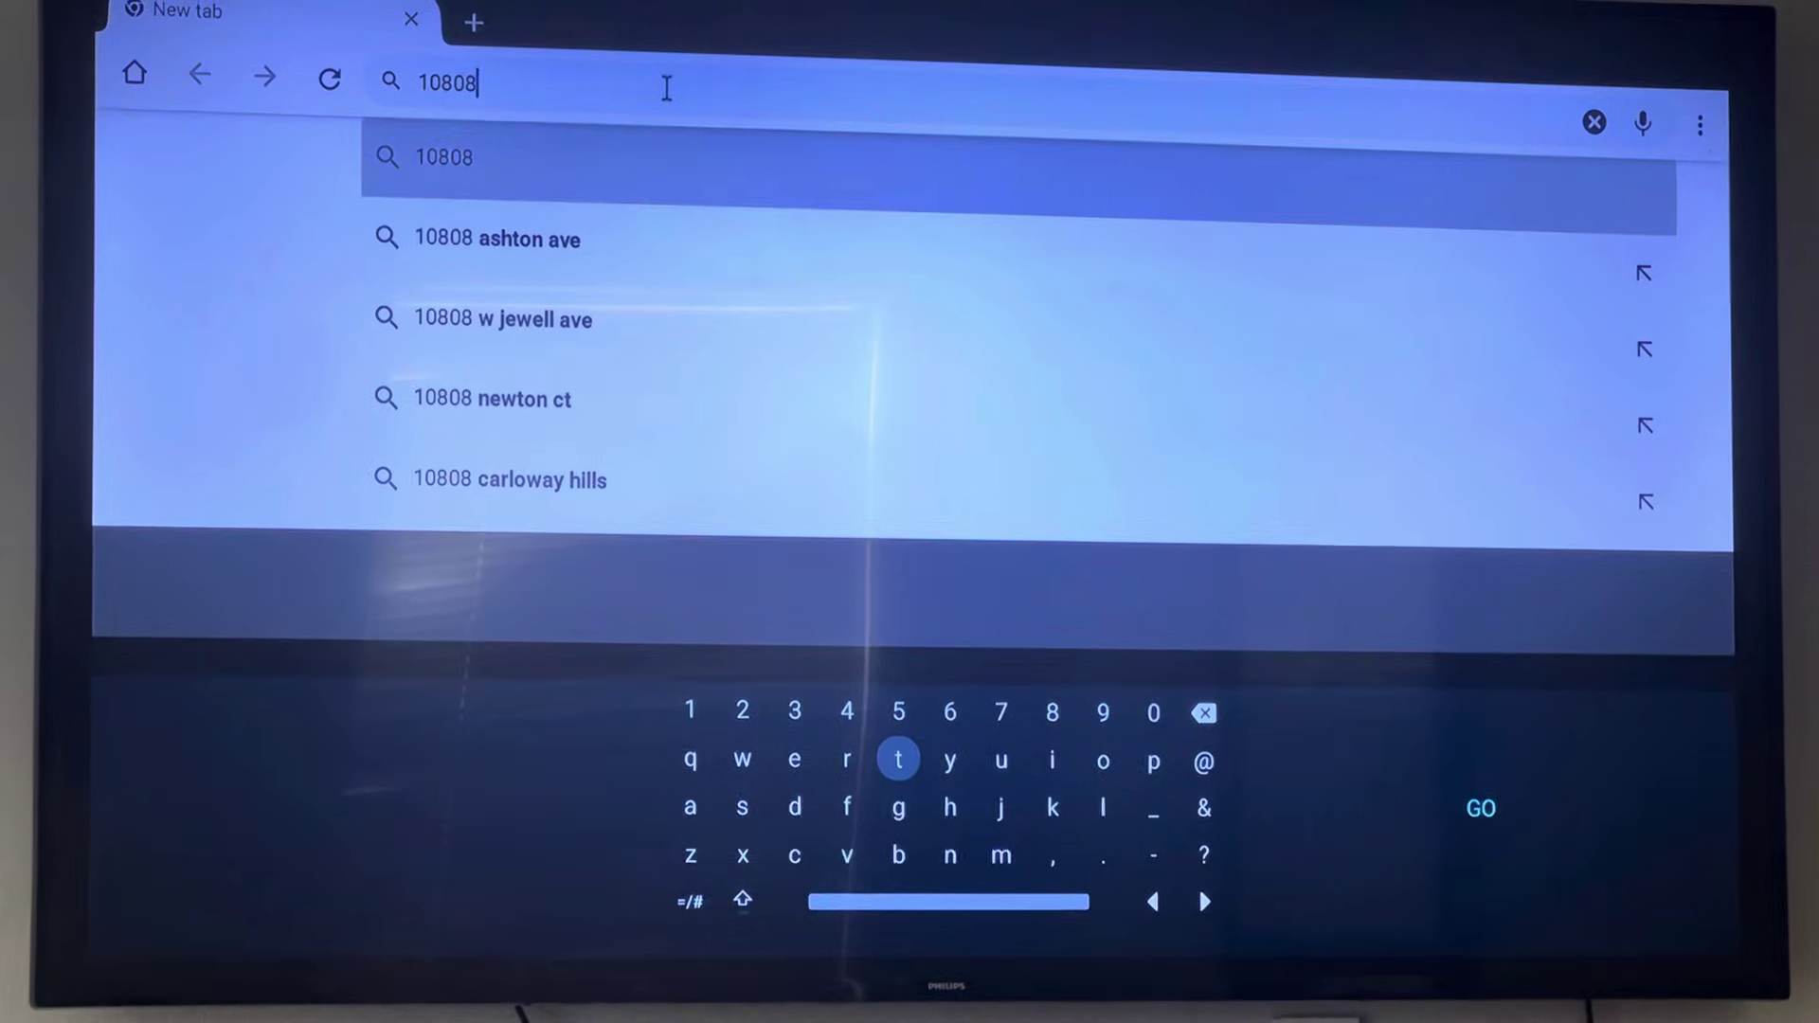
text(8.)
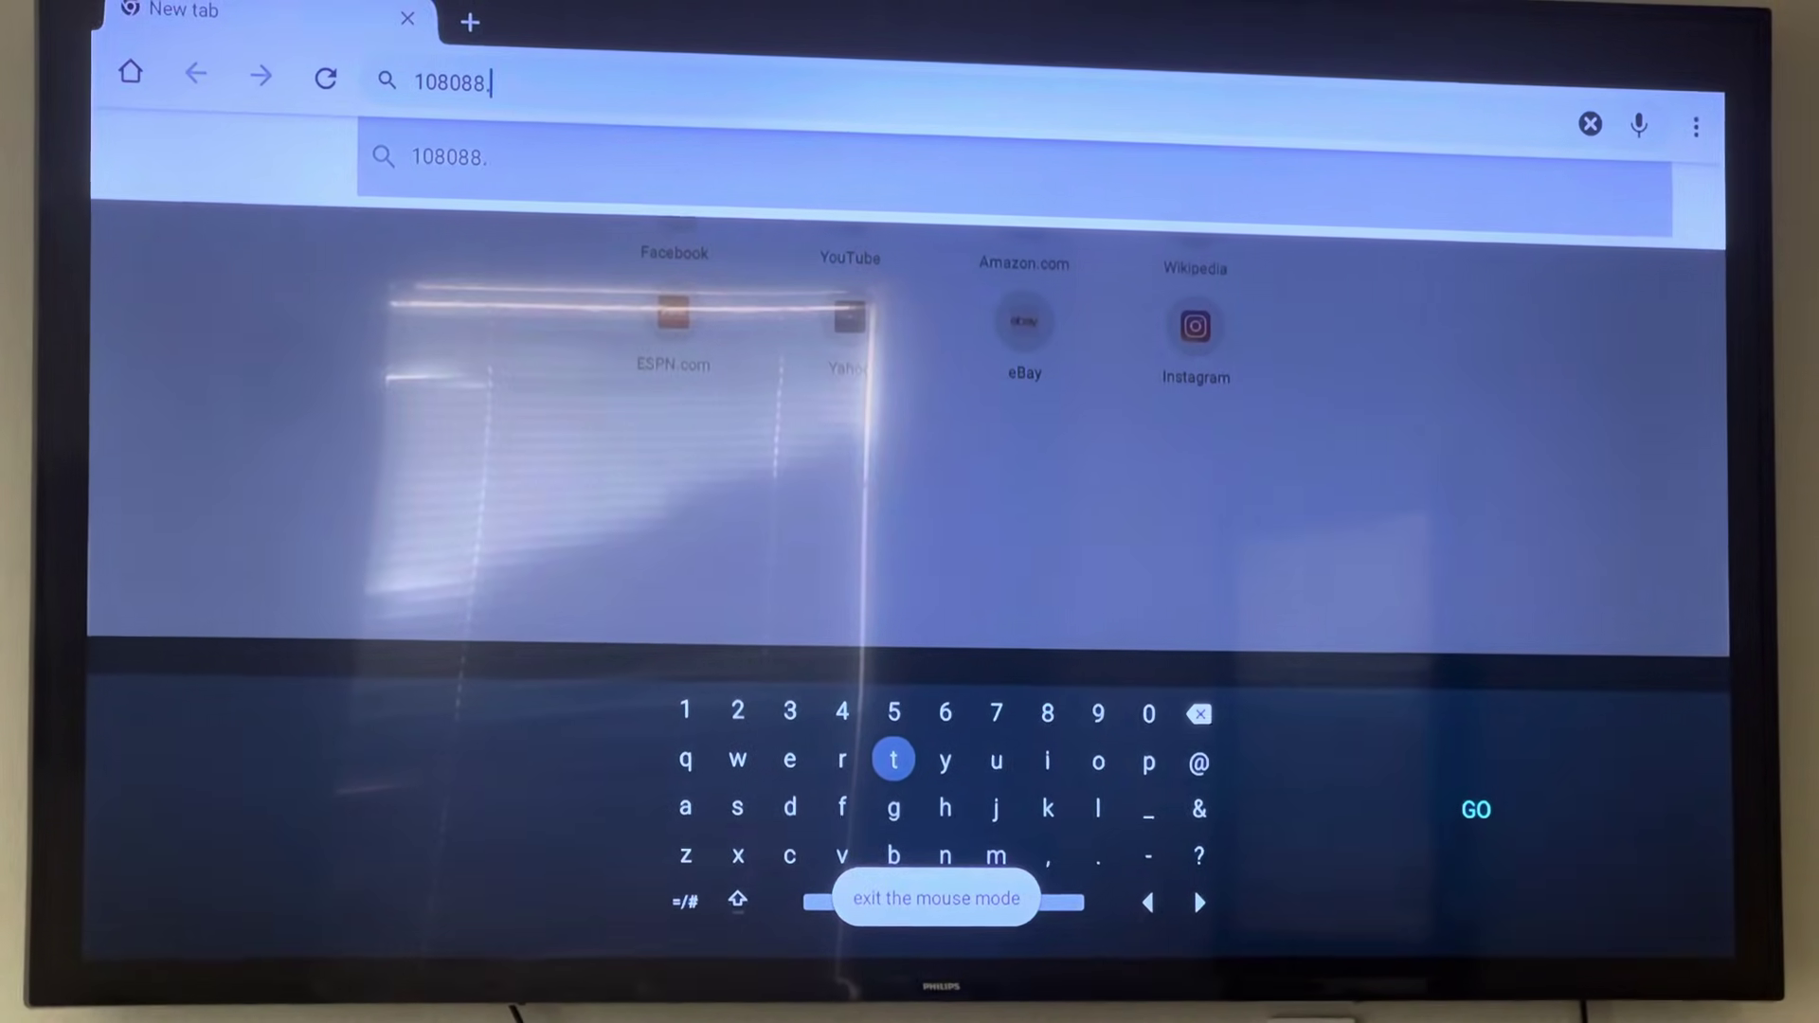
key(Down)
key(Down)
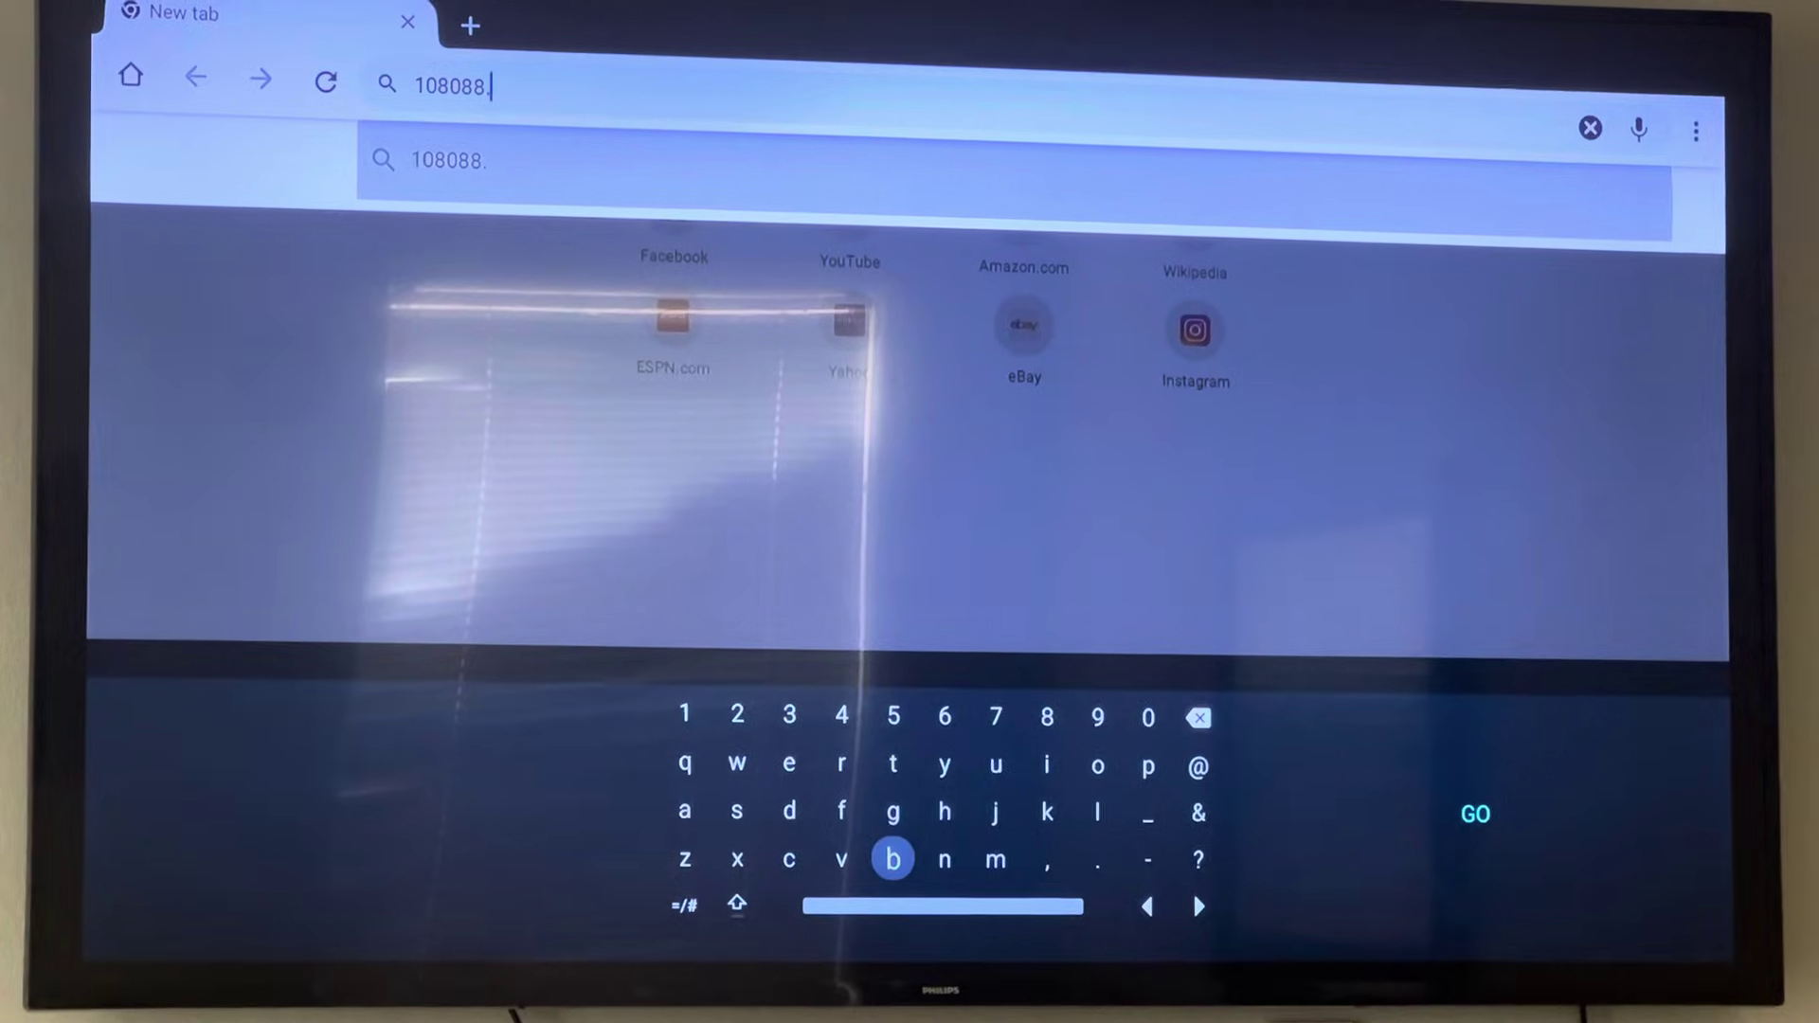
key(Left)
key(Left)
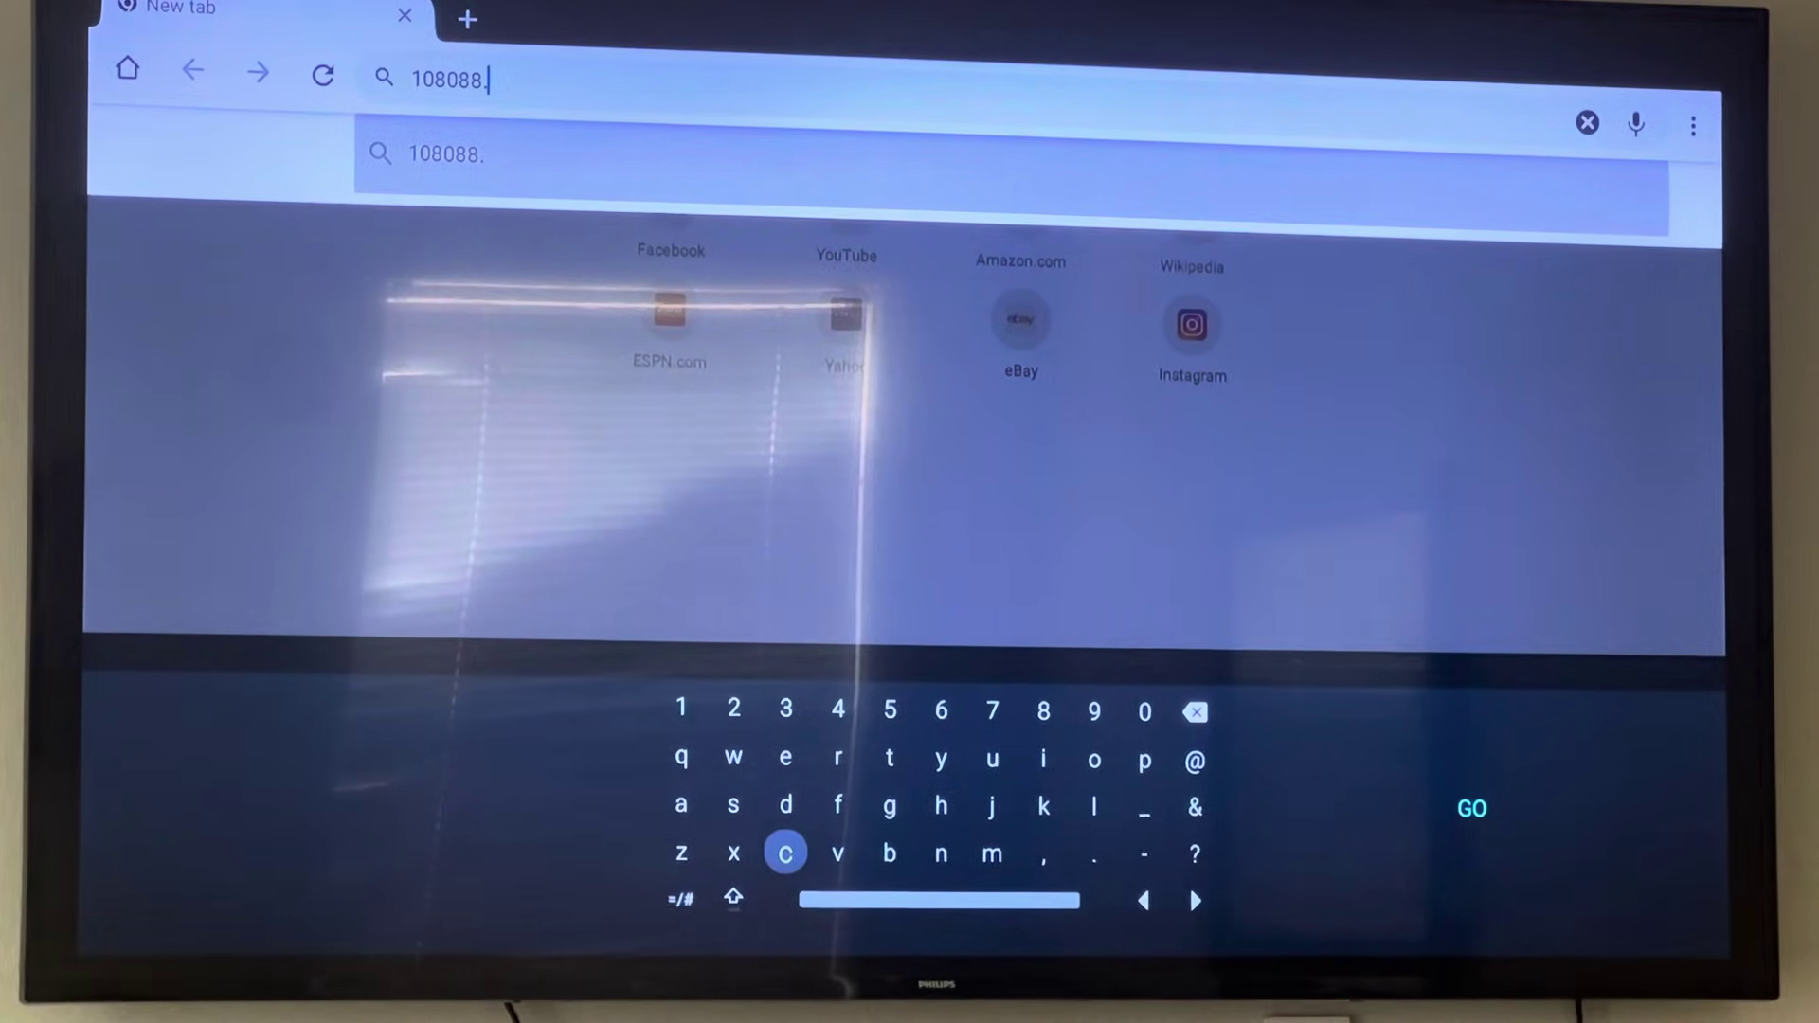
text(cc)
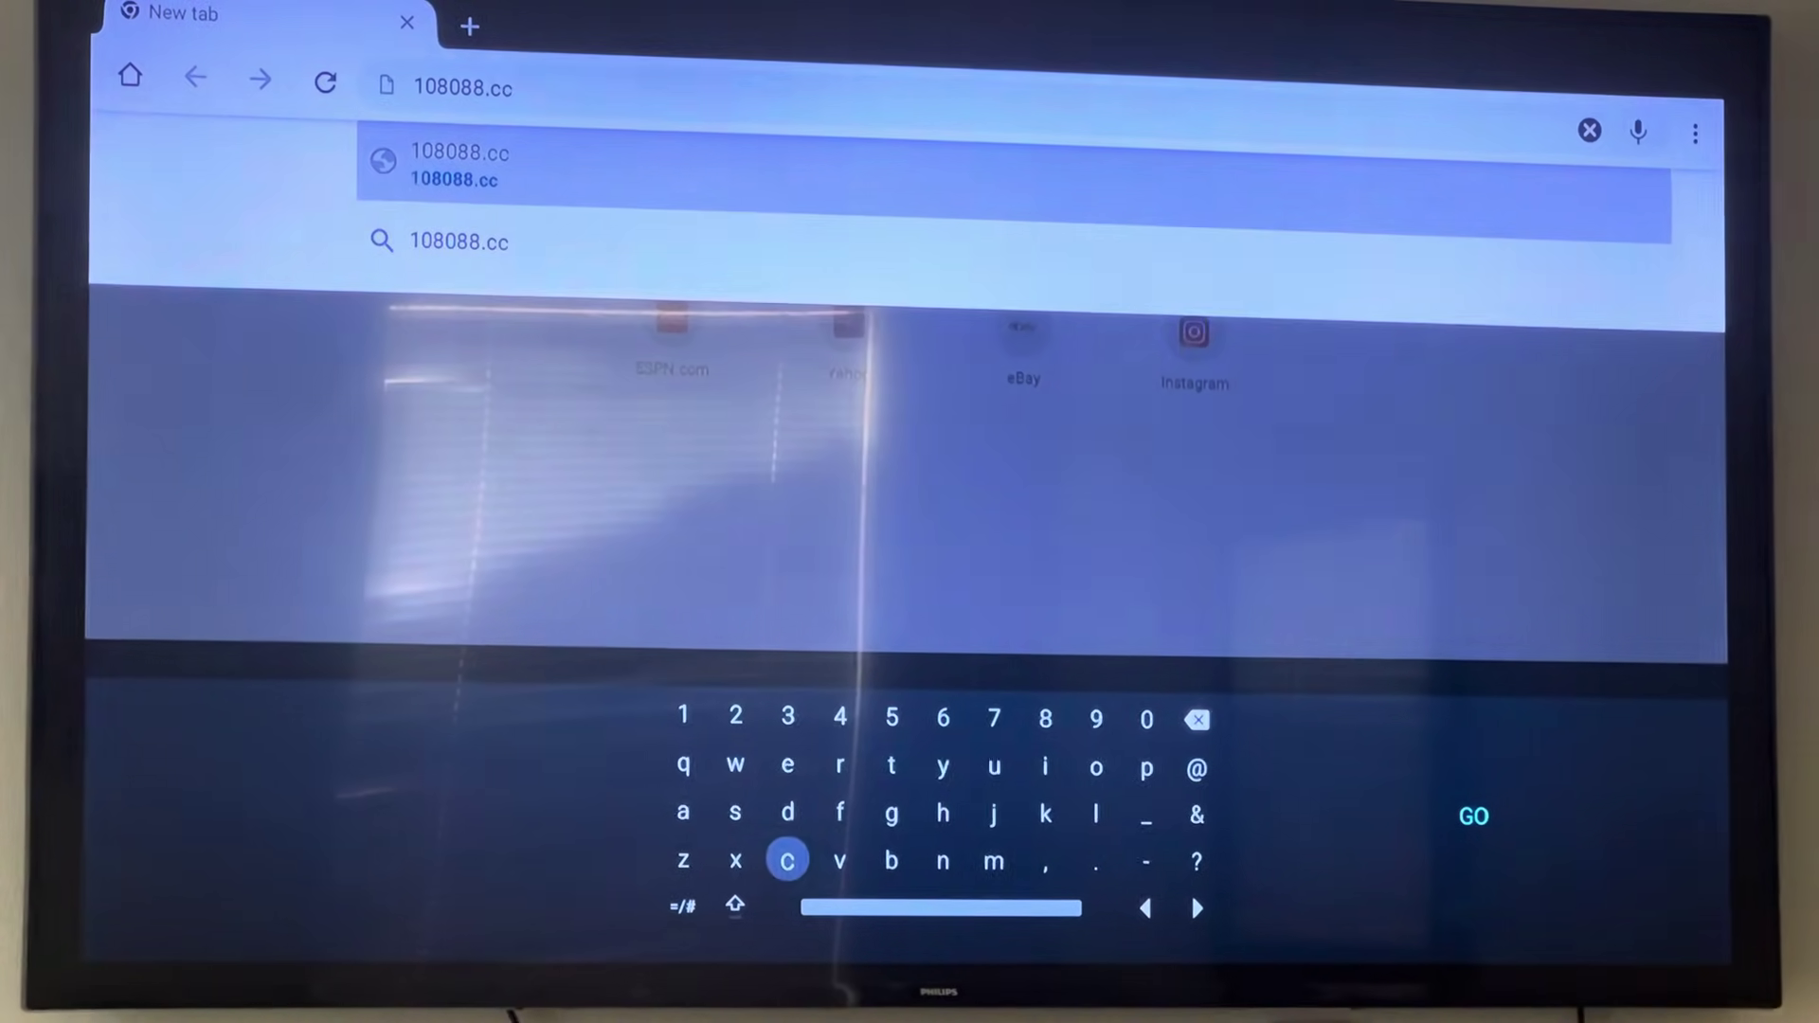
key(Right)
key(Right)
key(Right)
key(Right)
key(Right)
key(Right)
key(Right)
key(Right)
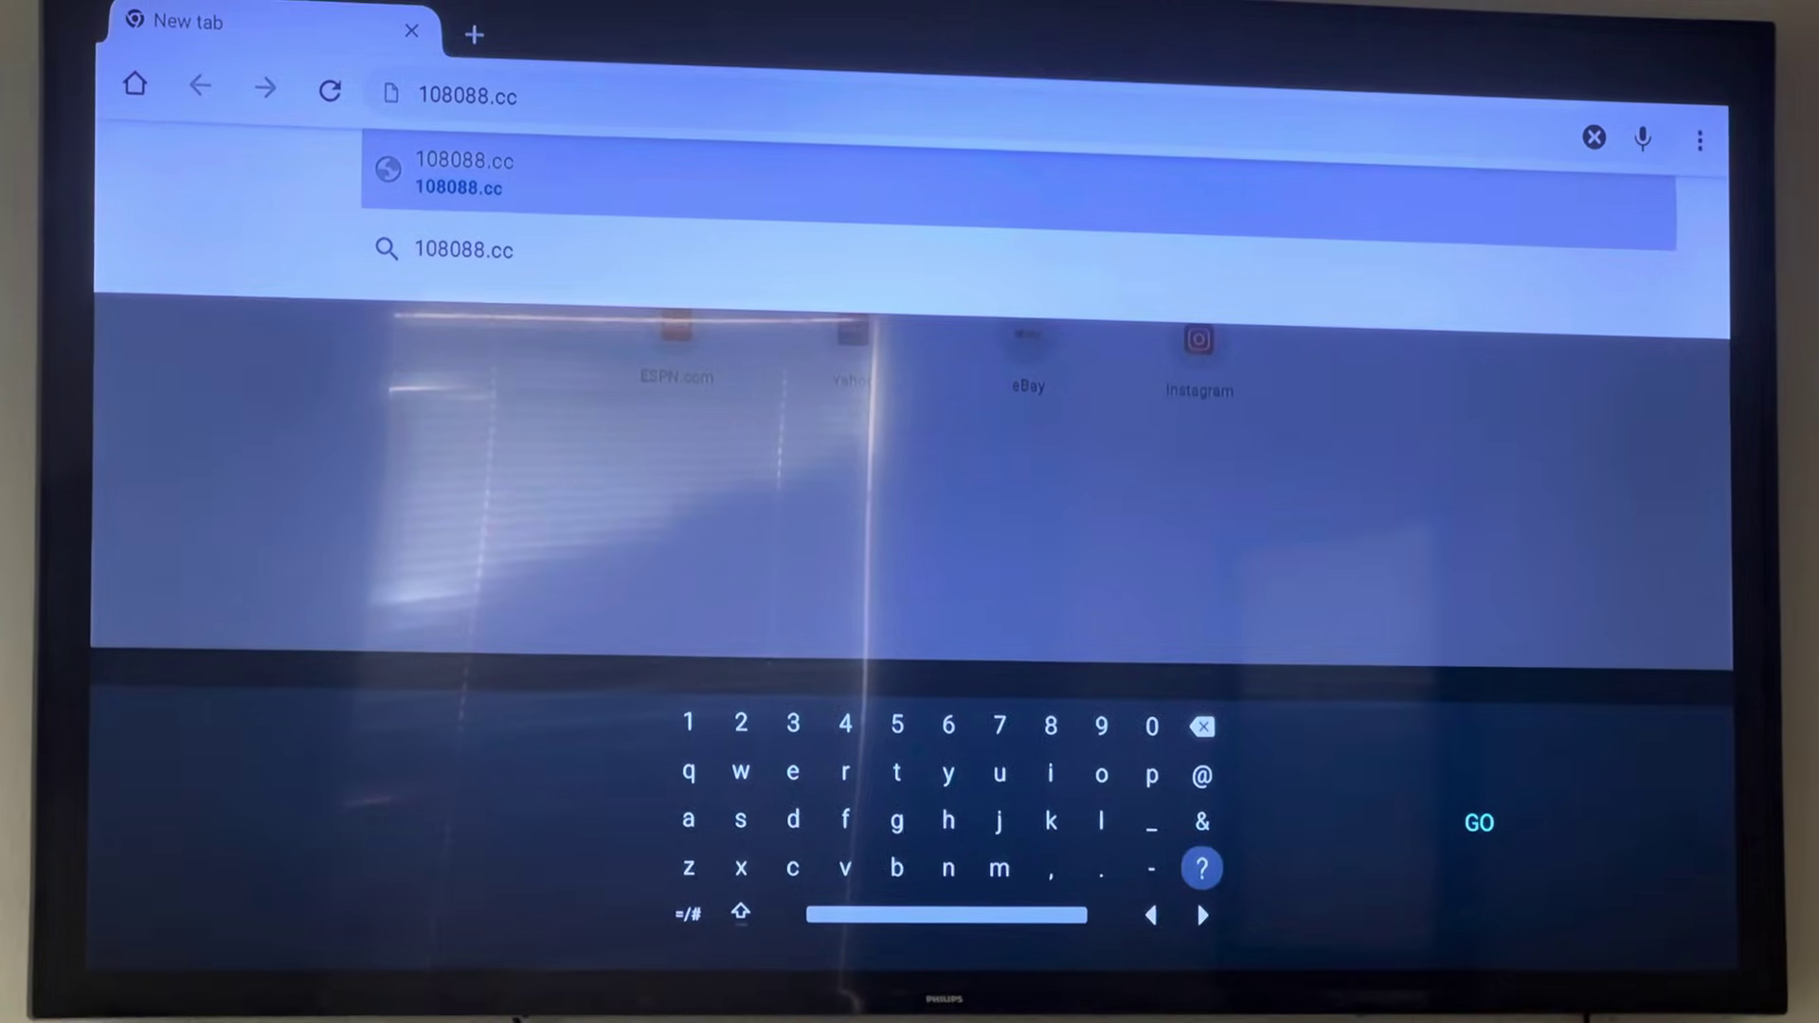
key(Right)
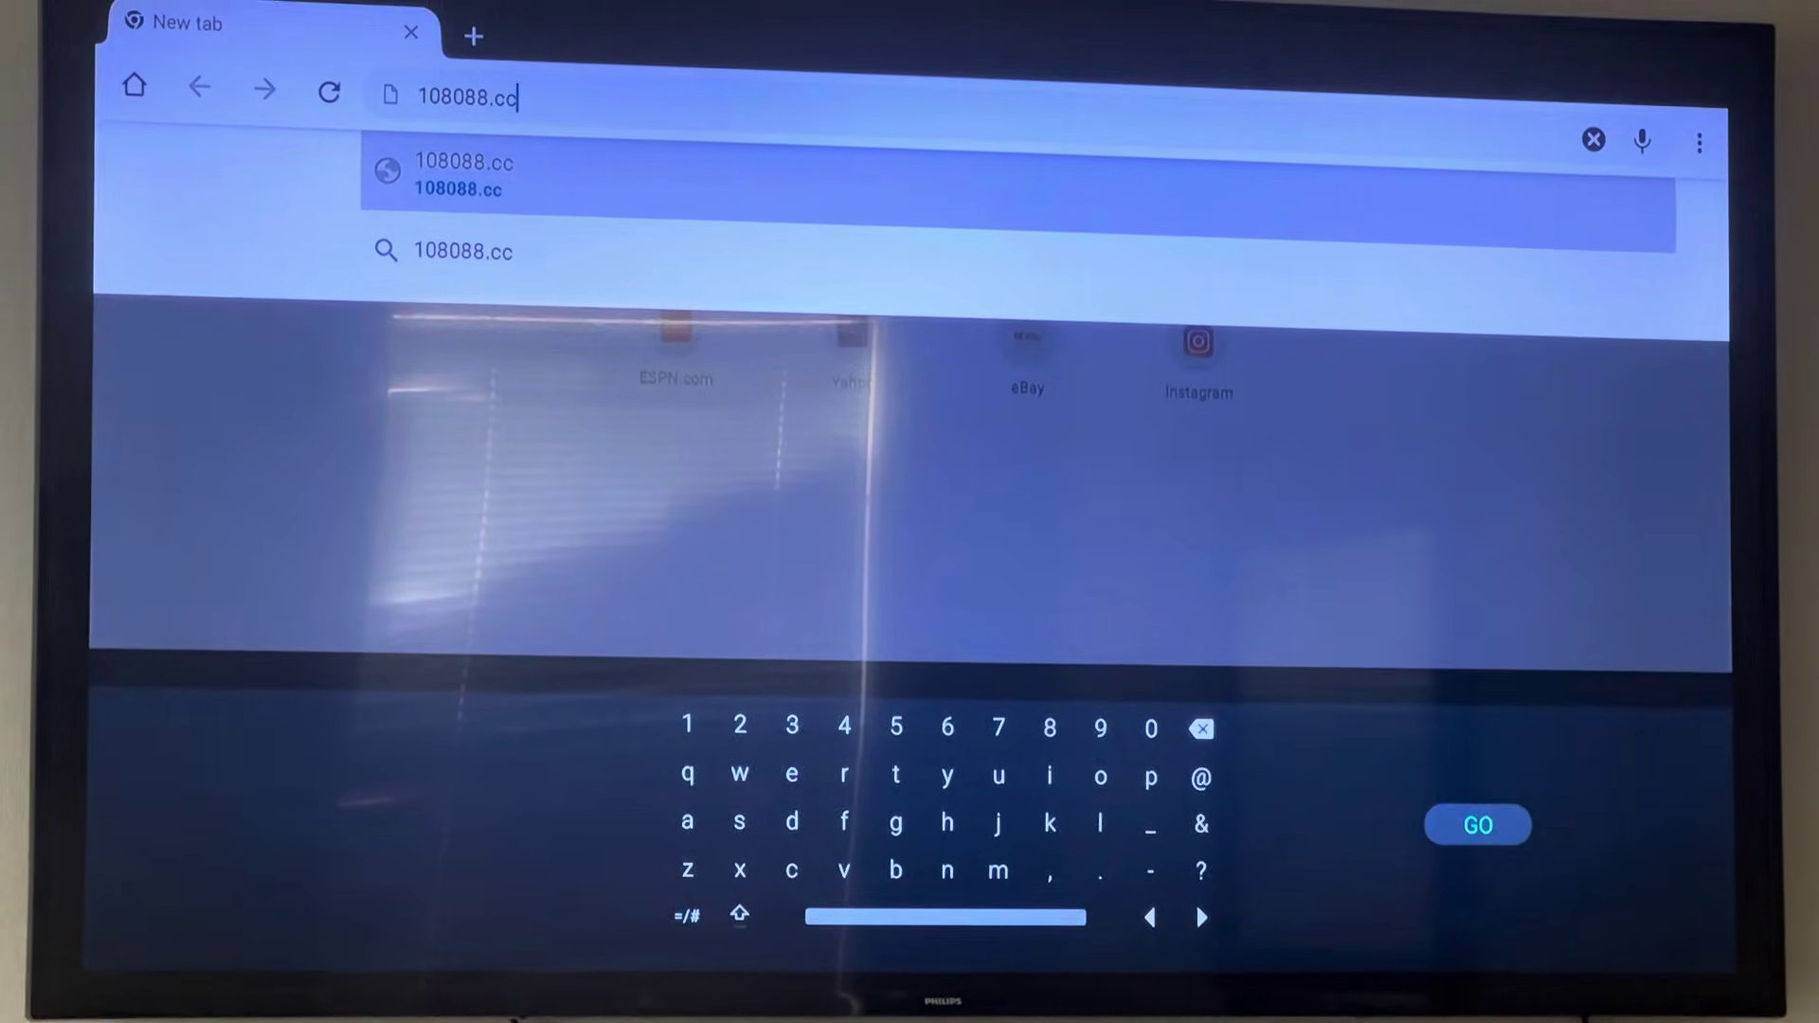
key(Return)
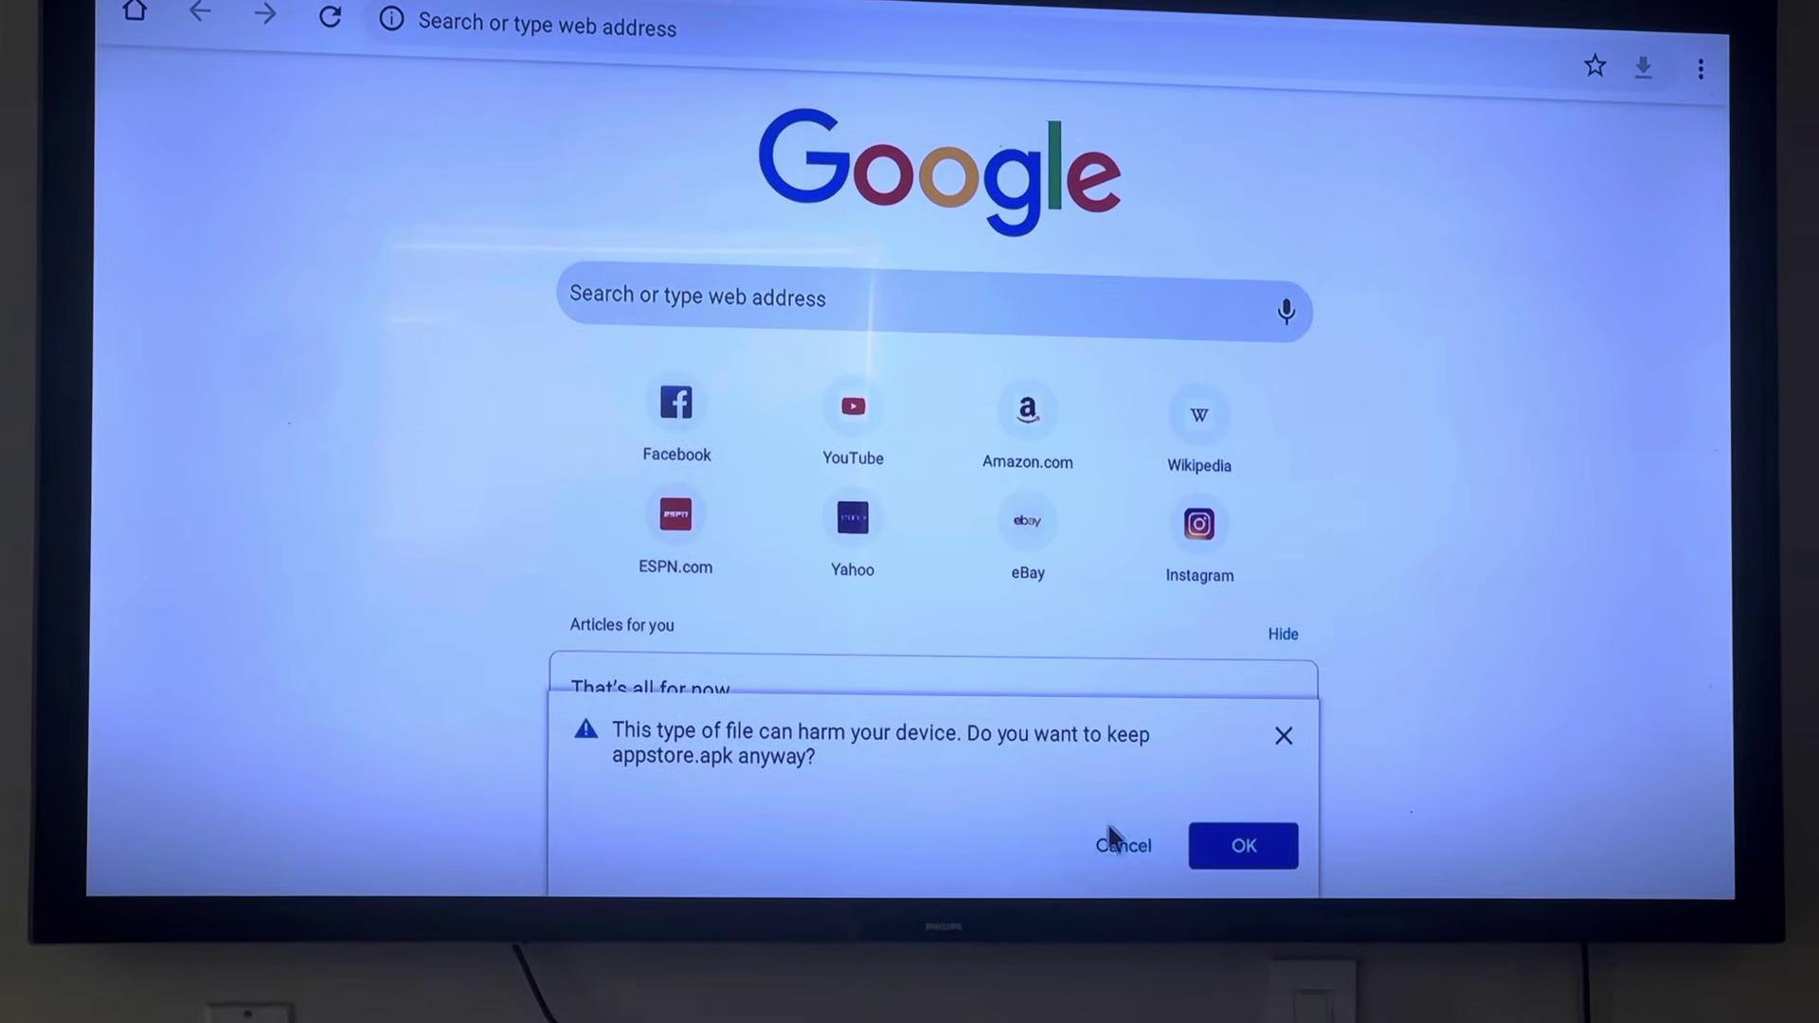
Confirm OK on the harmful-file warning to keep appstore.apk.
click(1207, 816)
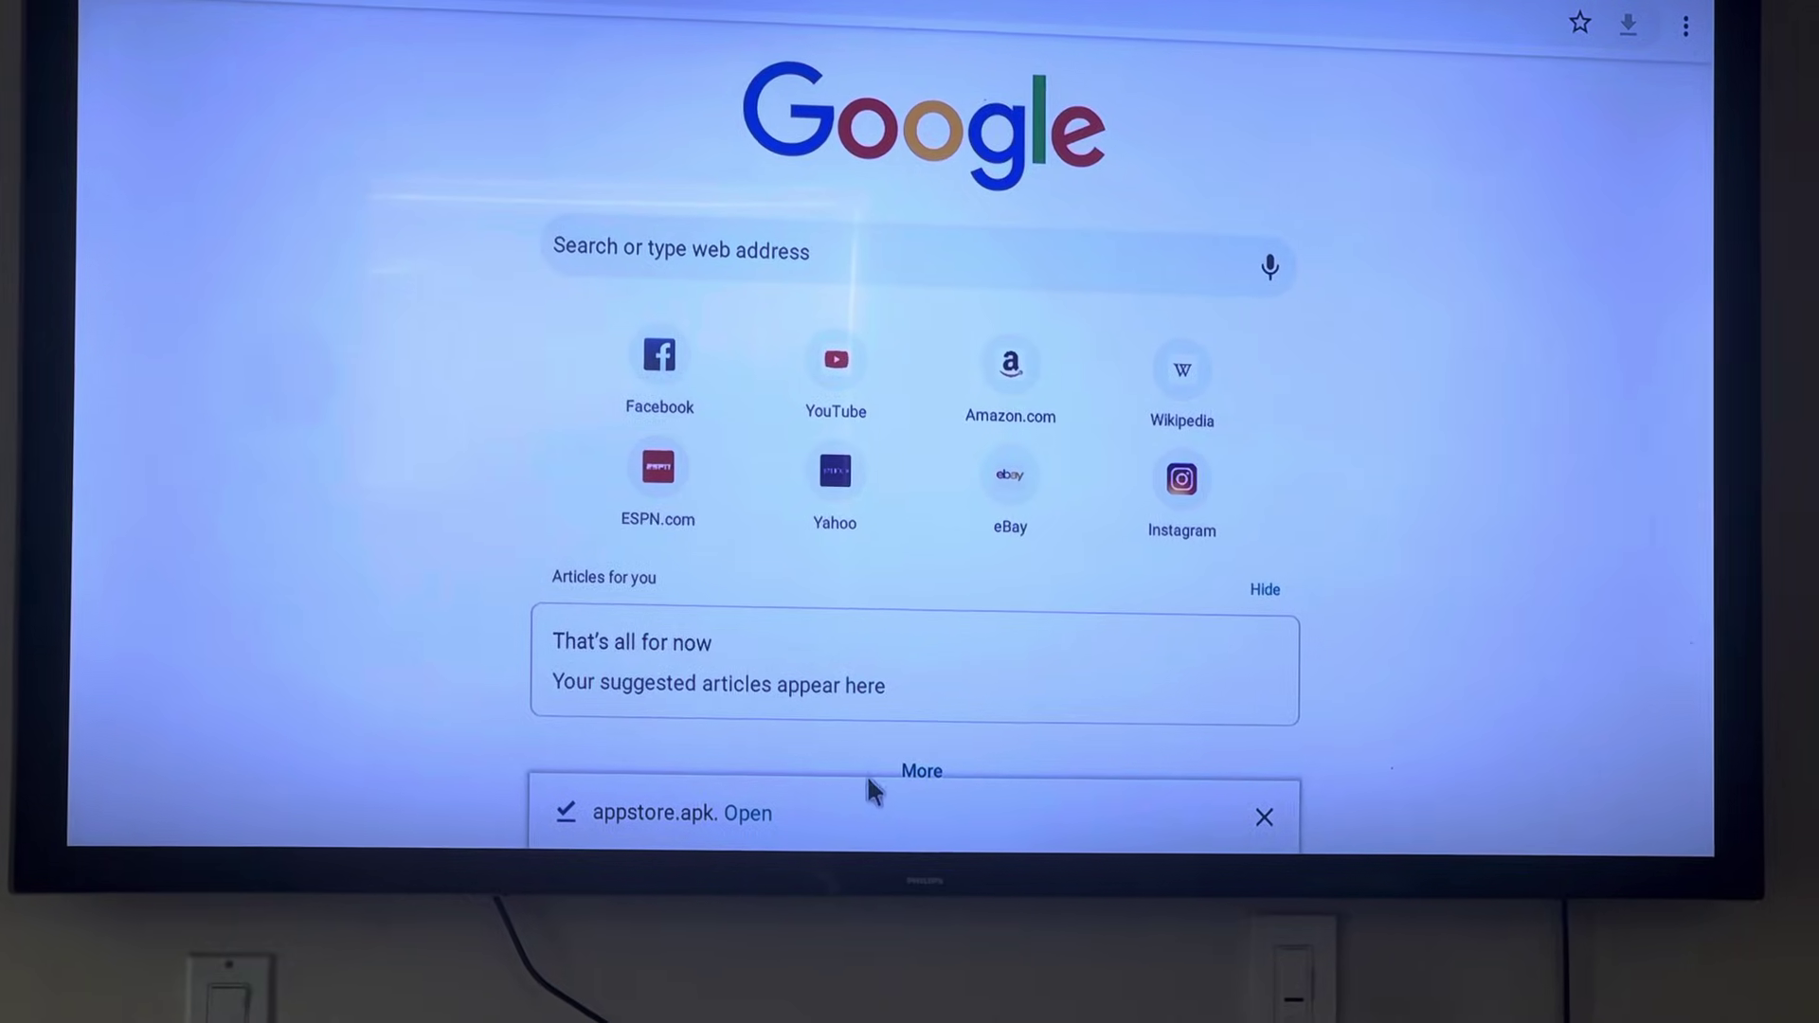
Open the downloaded appstore.apk from the download bar to start installing it.
click(729, 821)
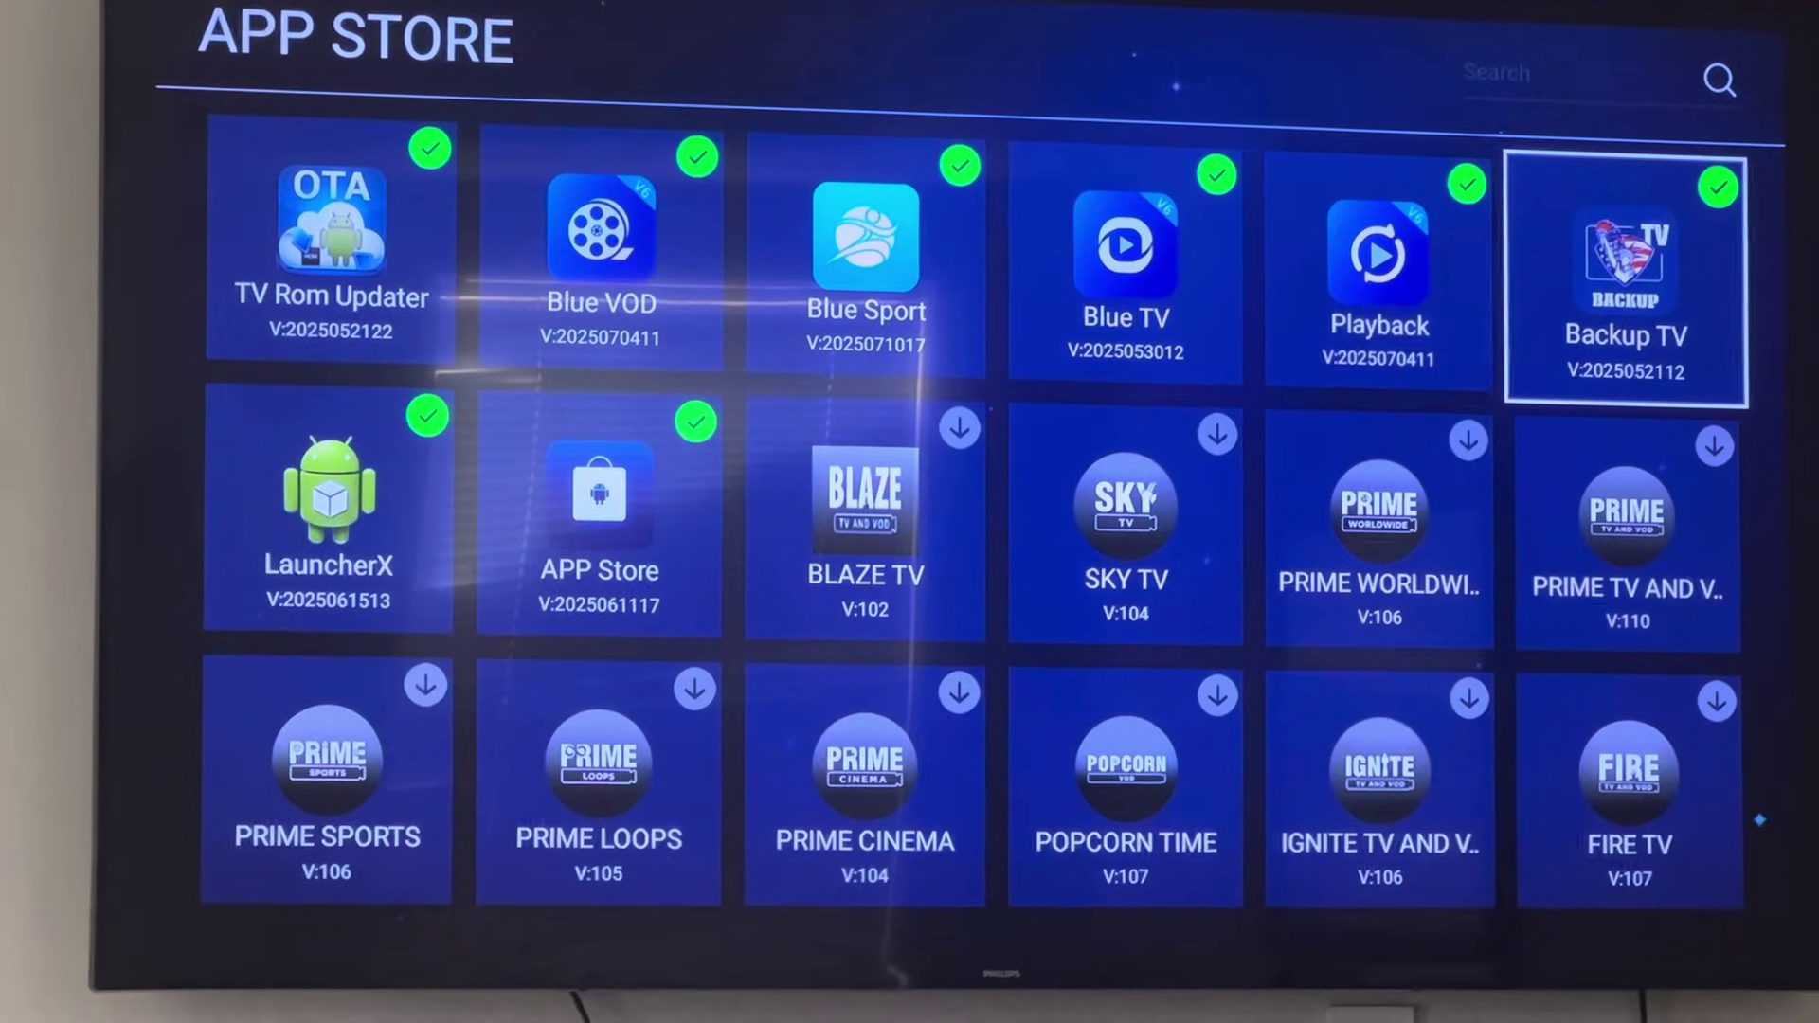
Add Blue TV to the LIVE TV folder, then pick apps for the VOD and Playback folders.
key(Return)
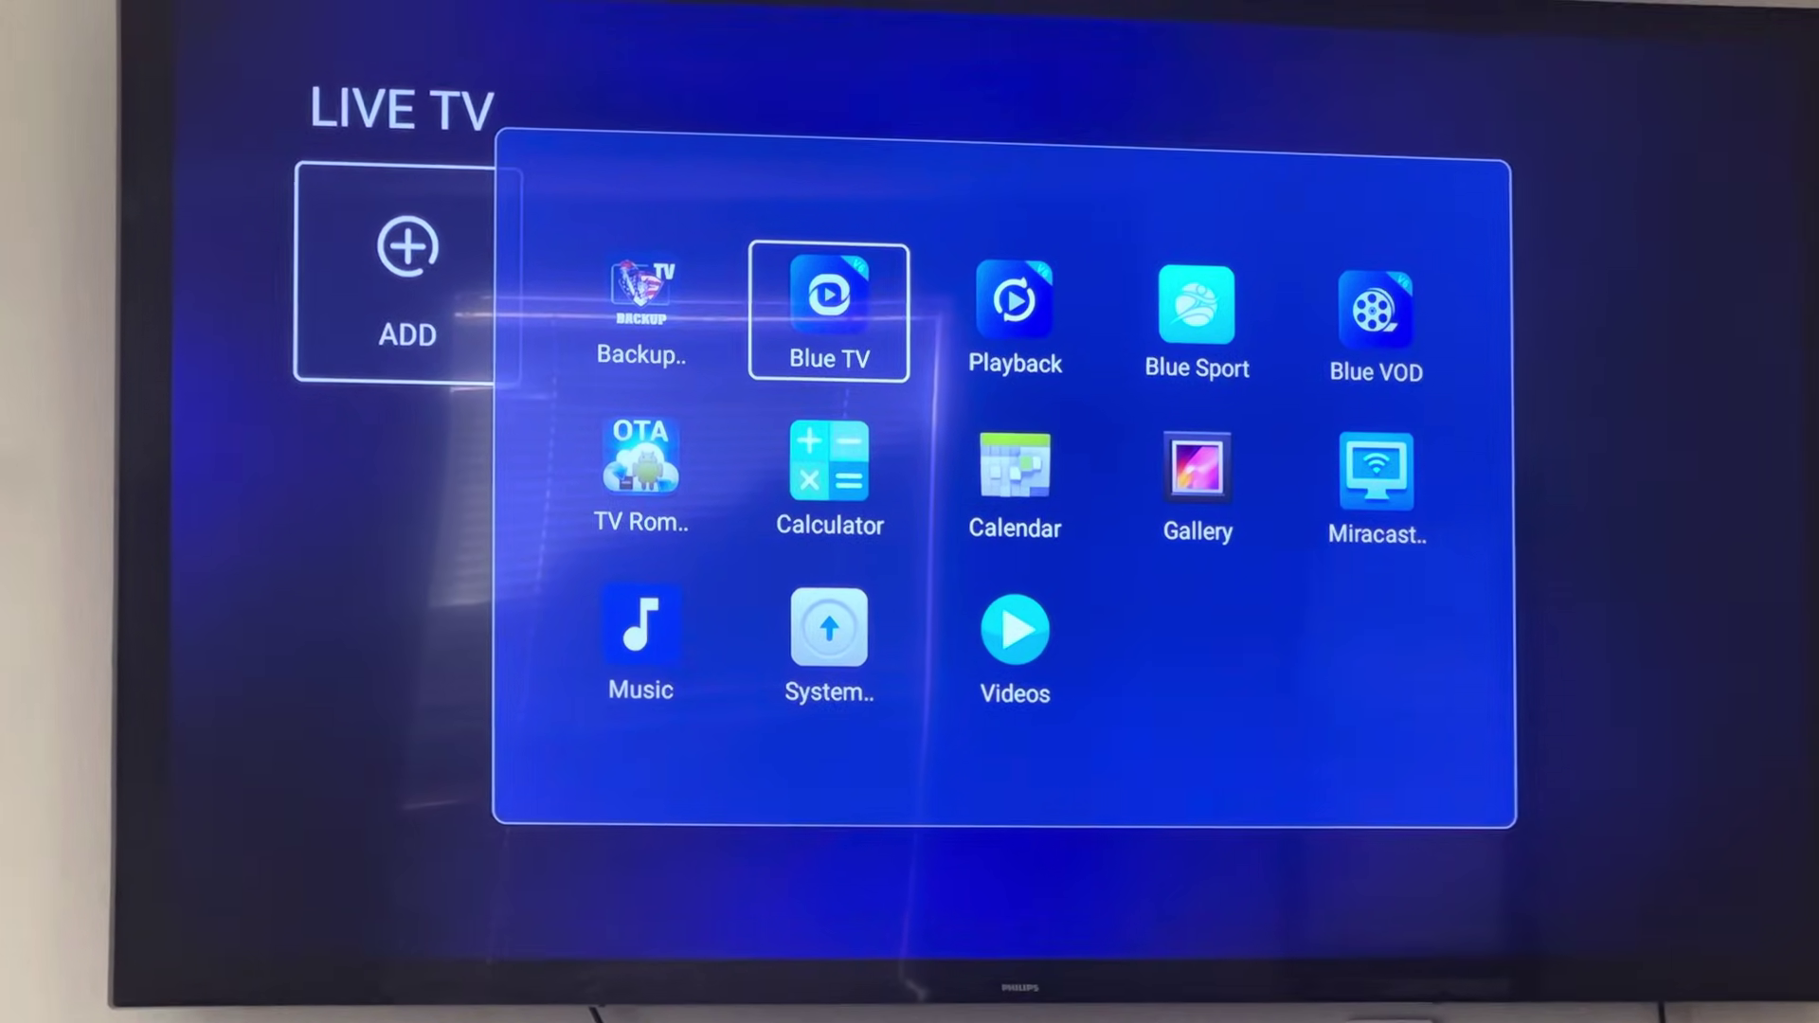
key(Escape)
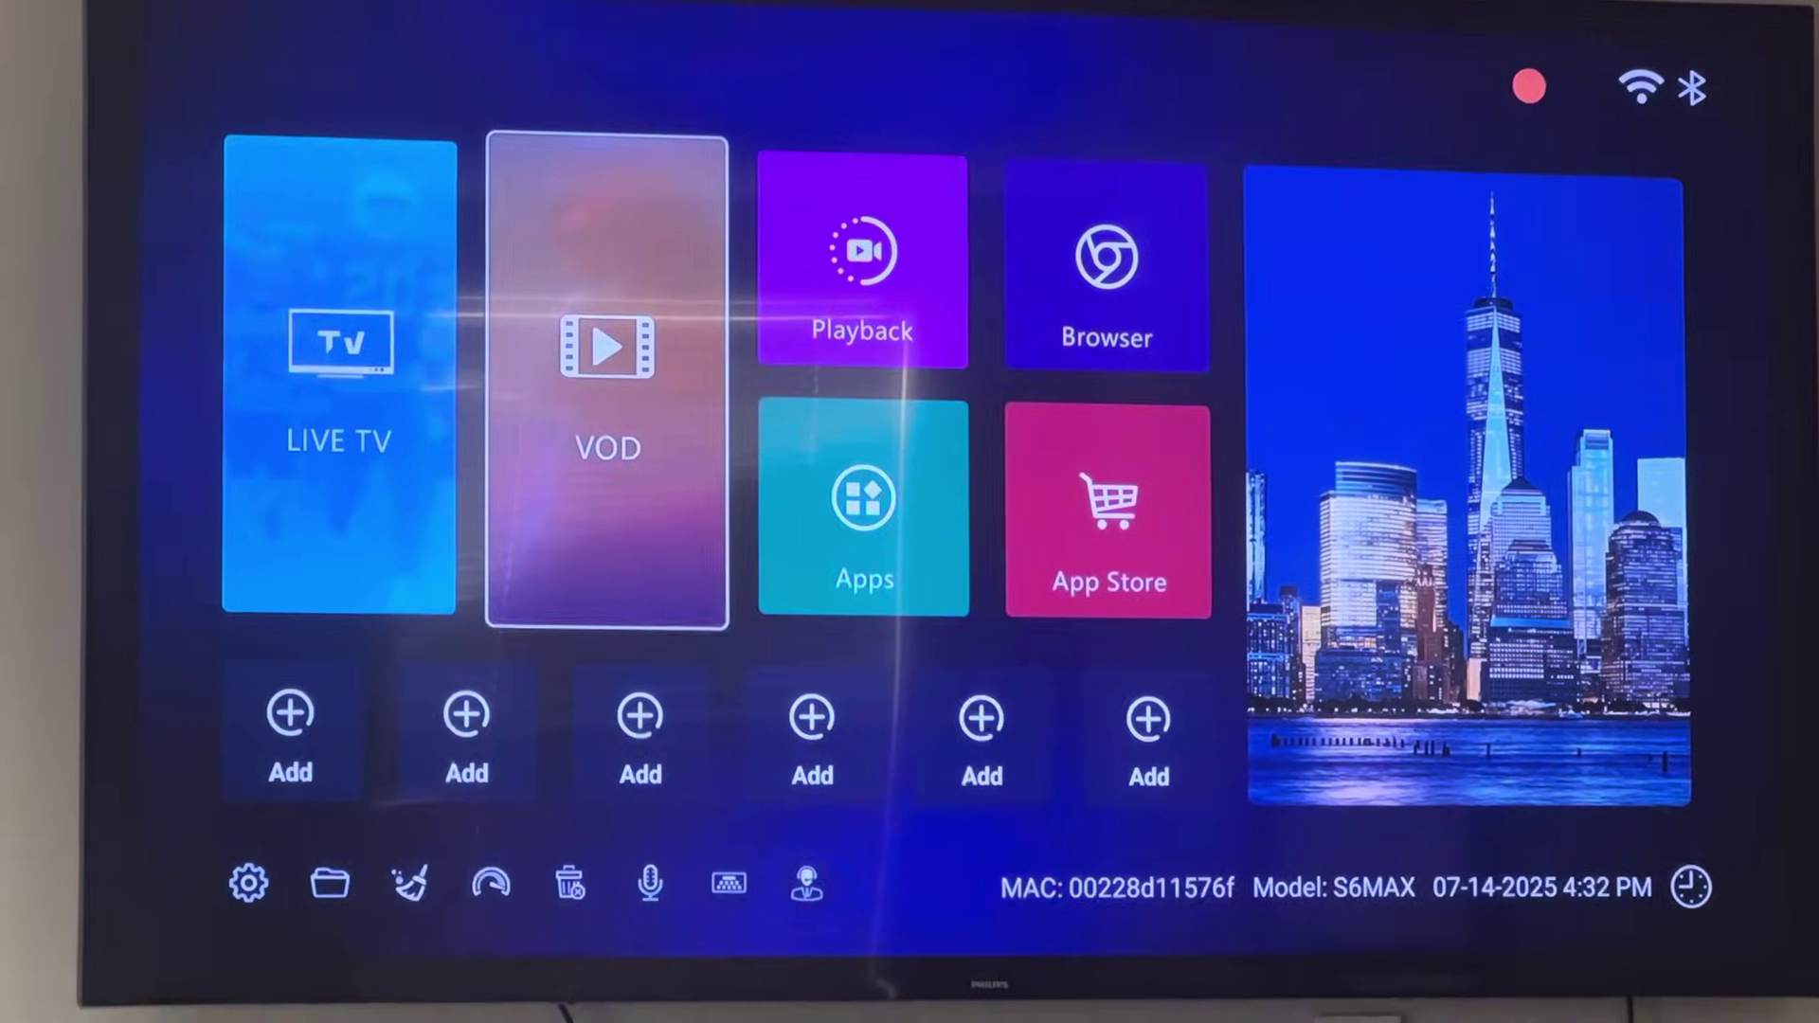
key(Return)
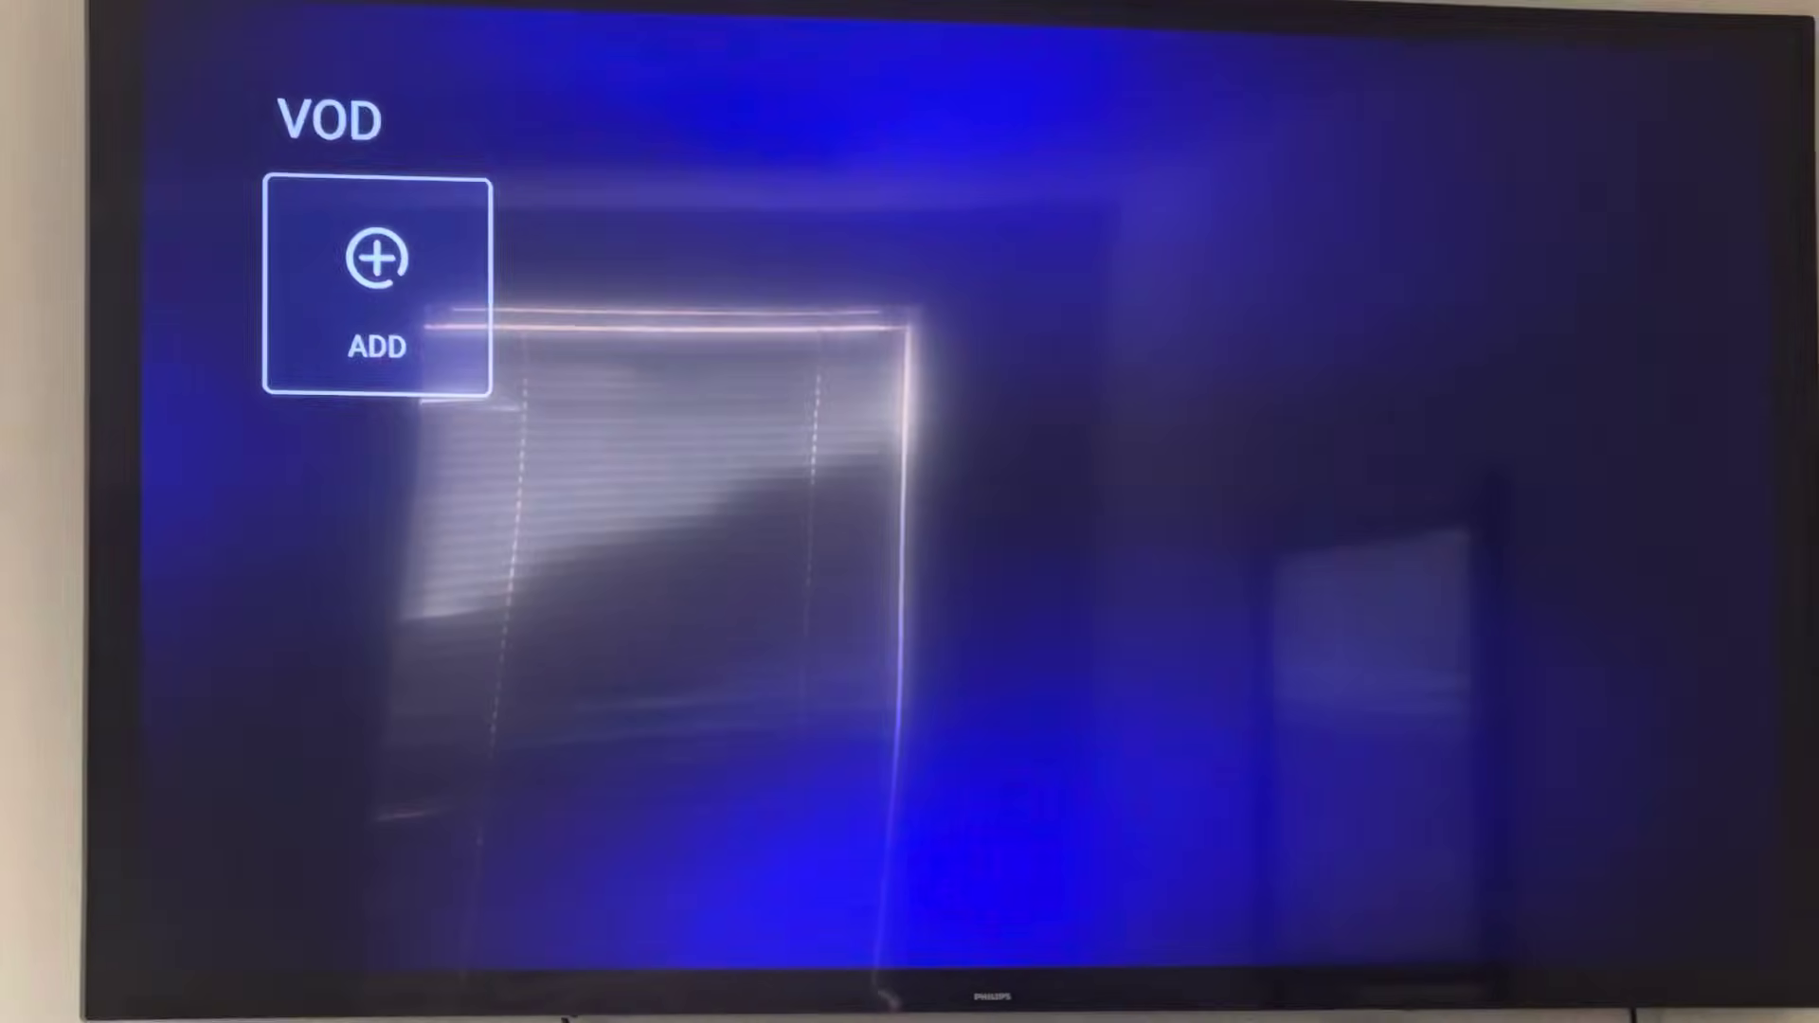
key(Return)
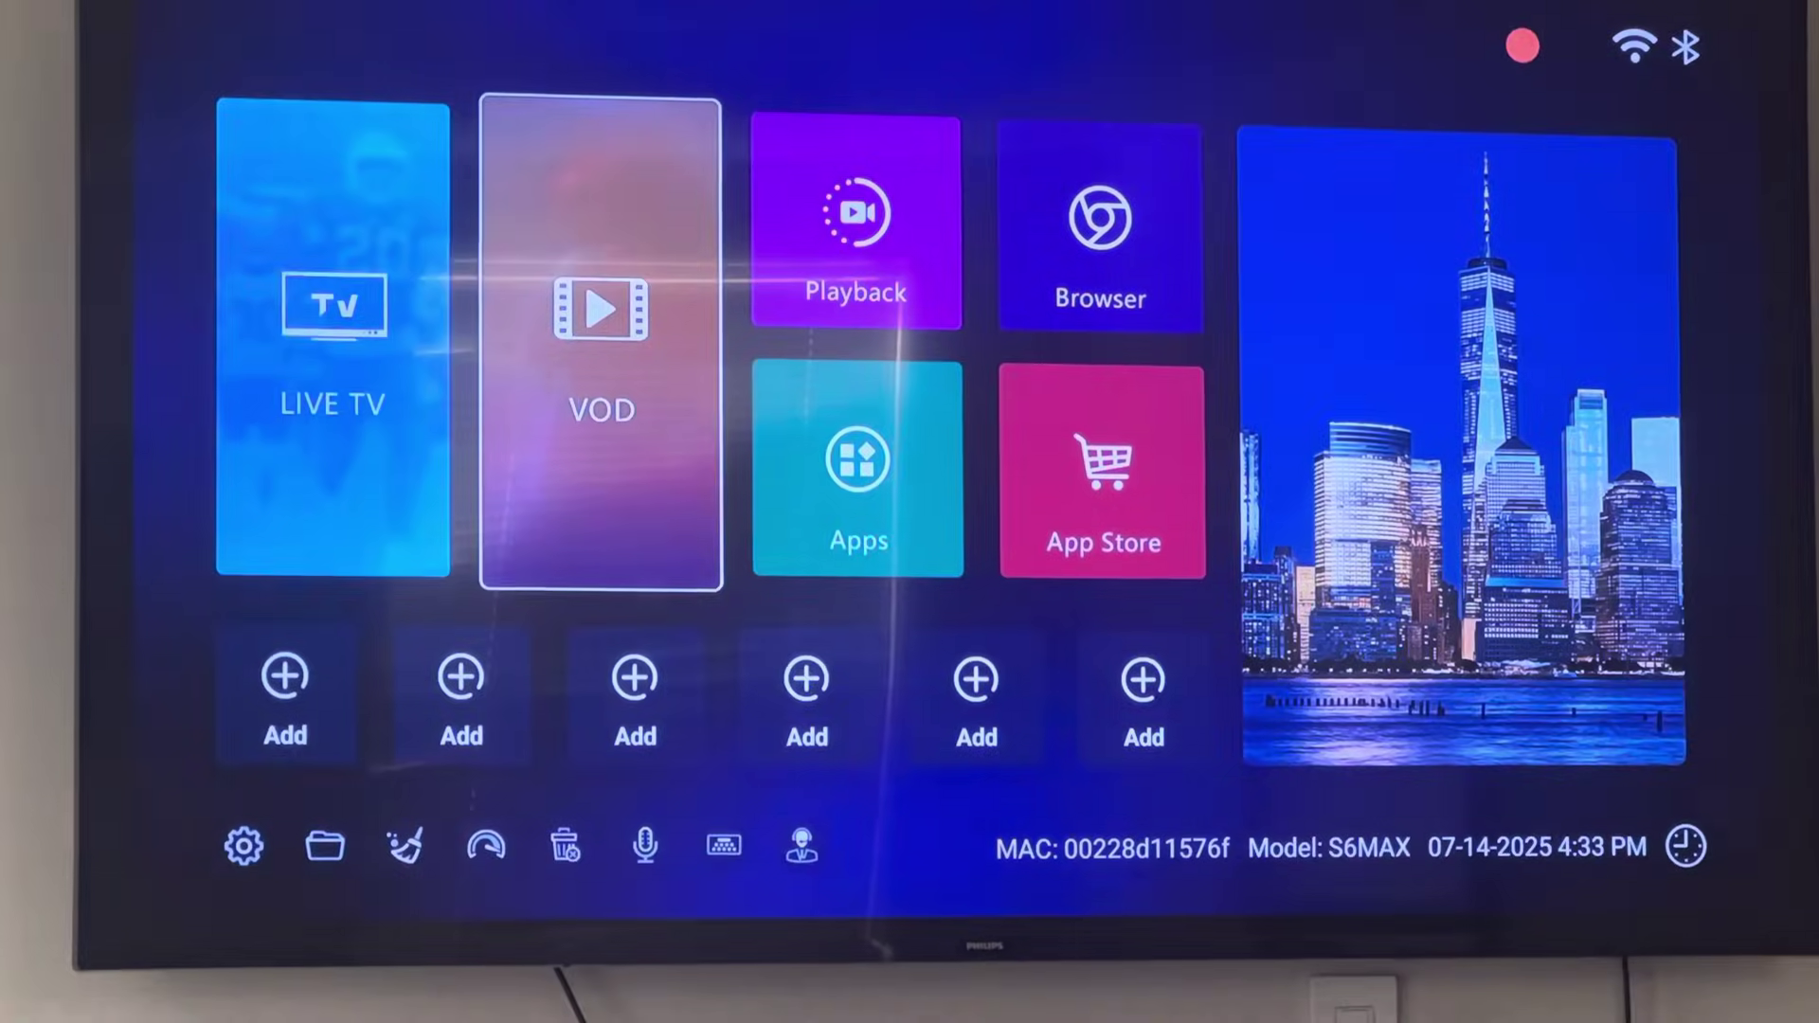
key(Right)
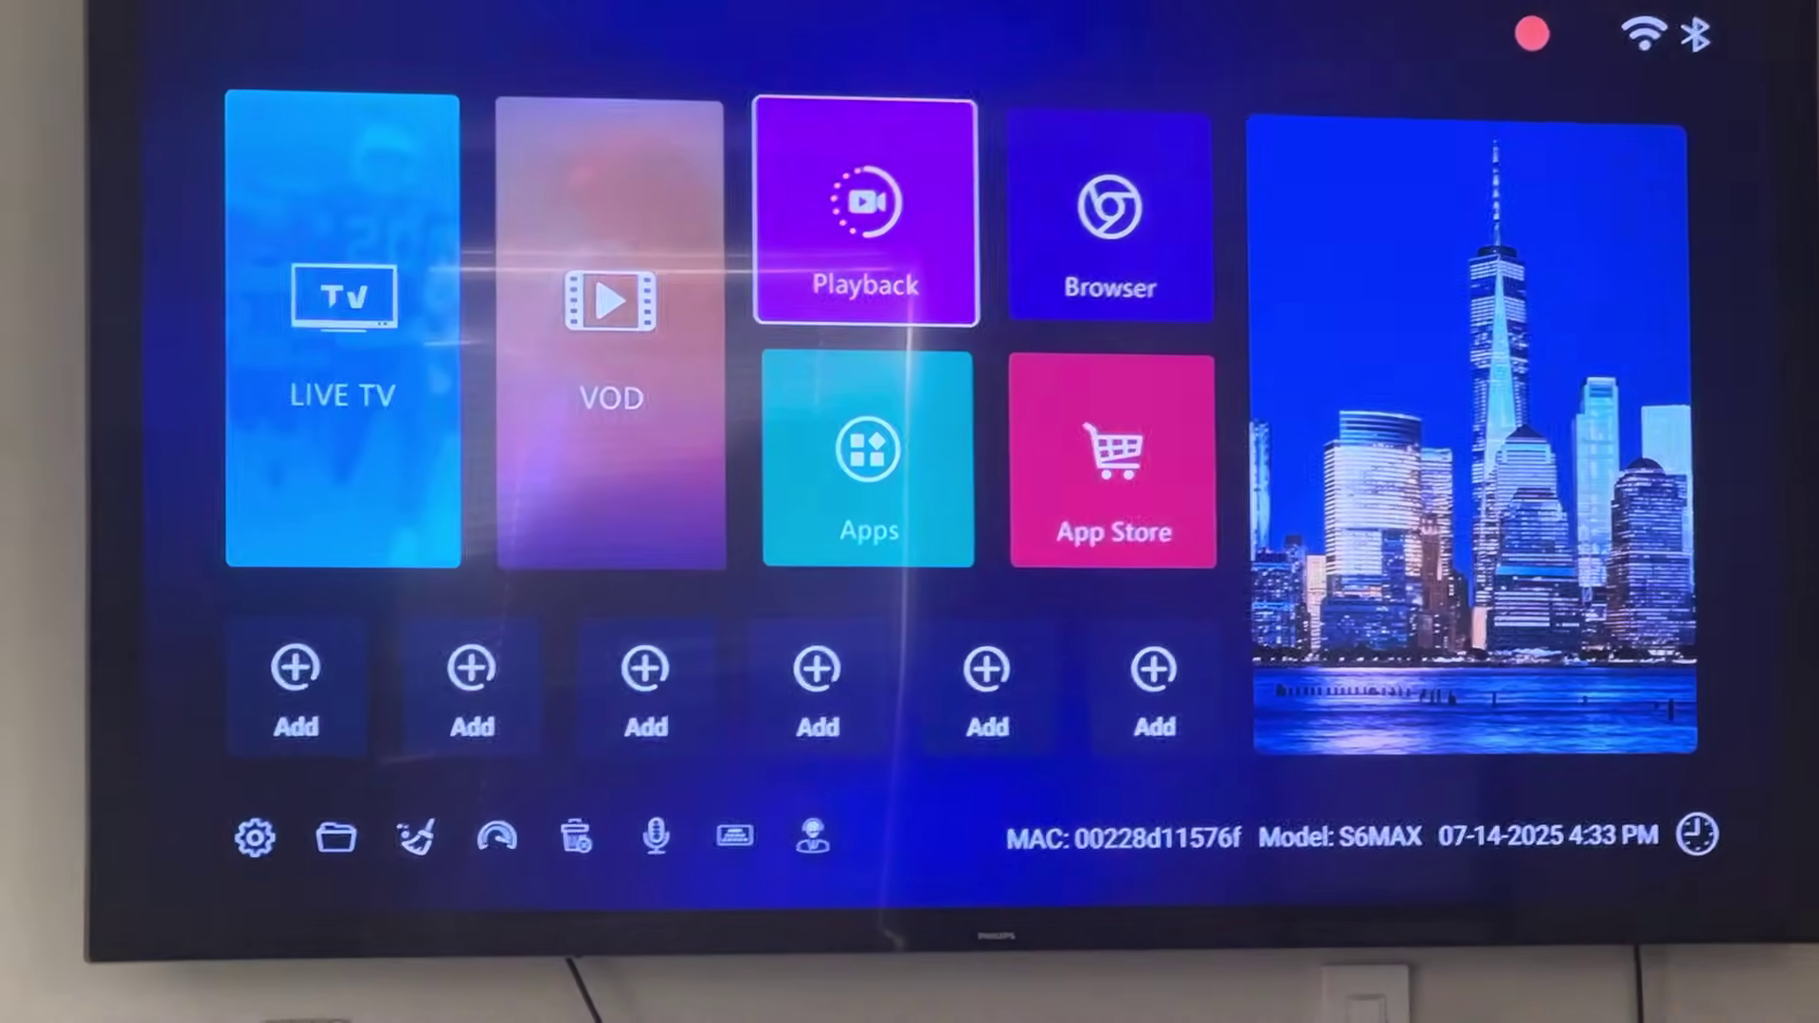
key(Return)
key(Return)
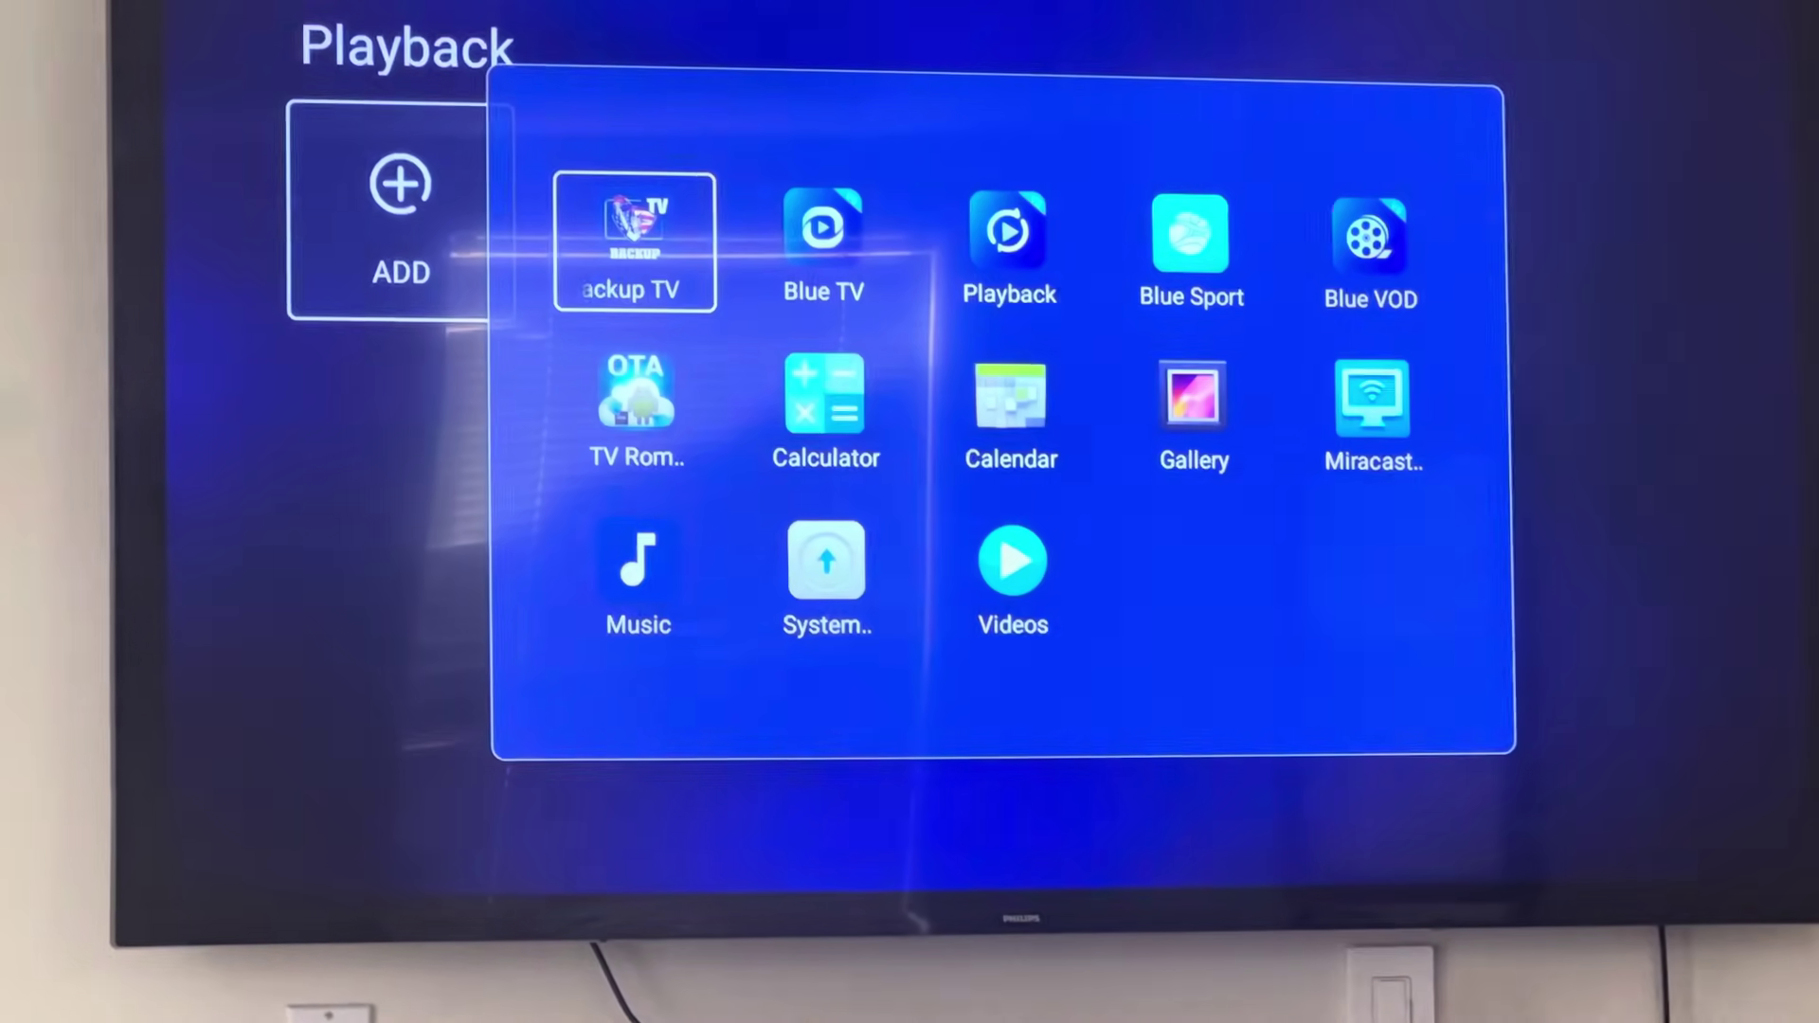
key(Right)
key(Right)
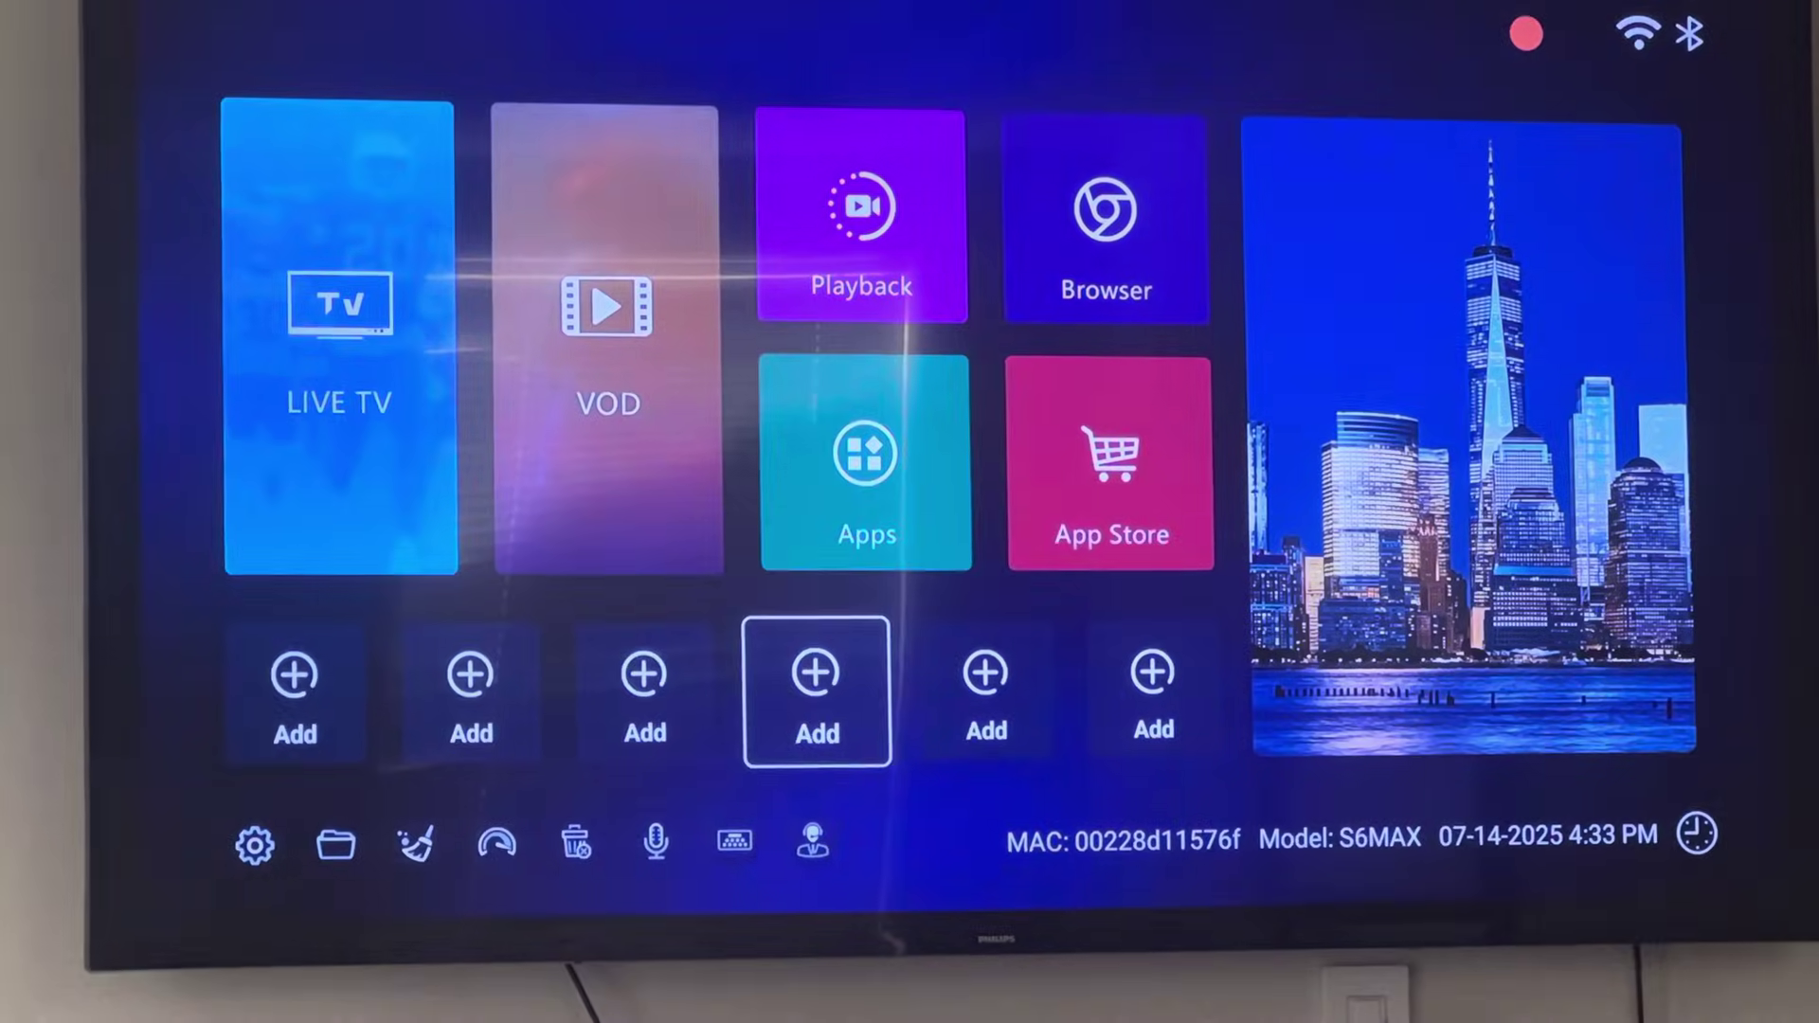
Assign Backup TV to the first Add shortcut tile and Blue Sport to the second.
key(Left)
key(Left)
key(Return)
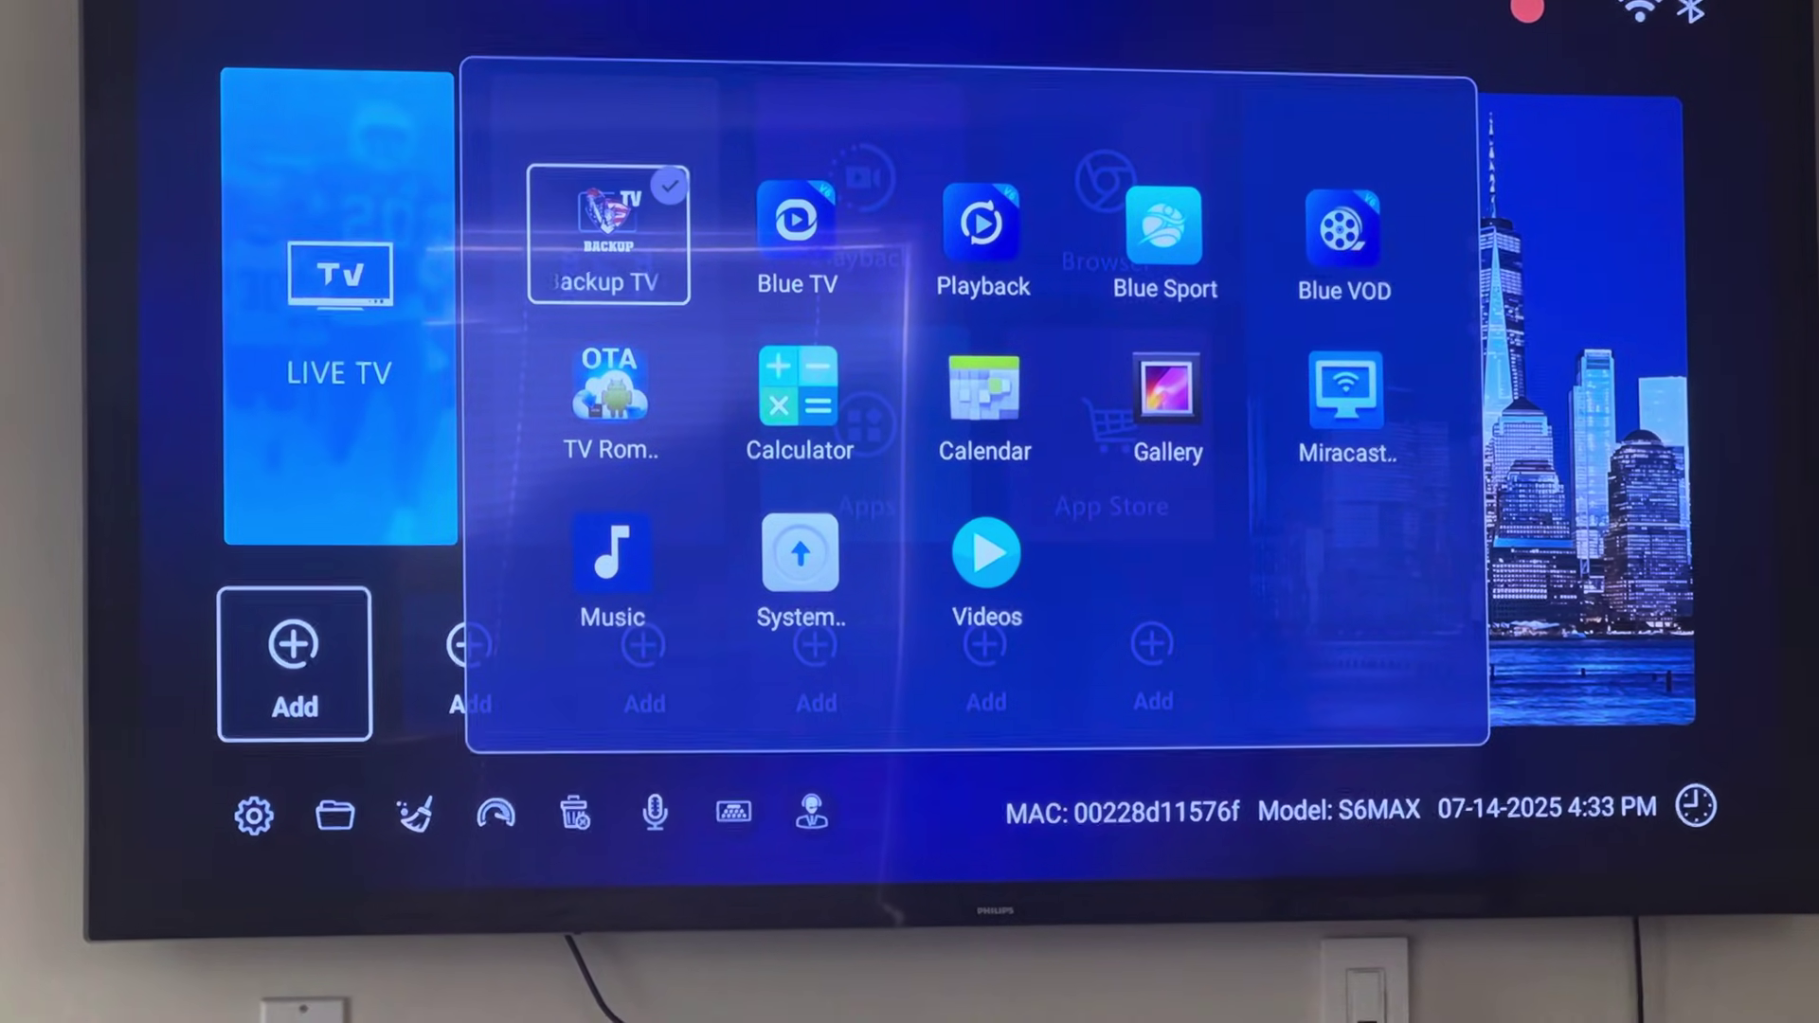
key(Escape)
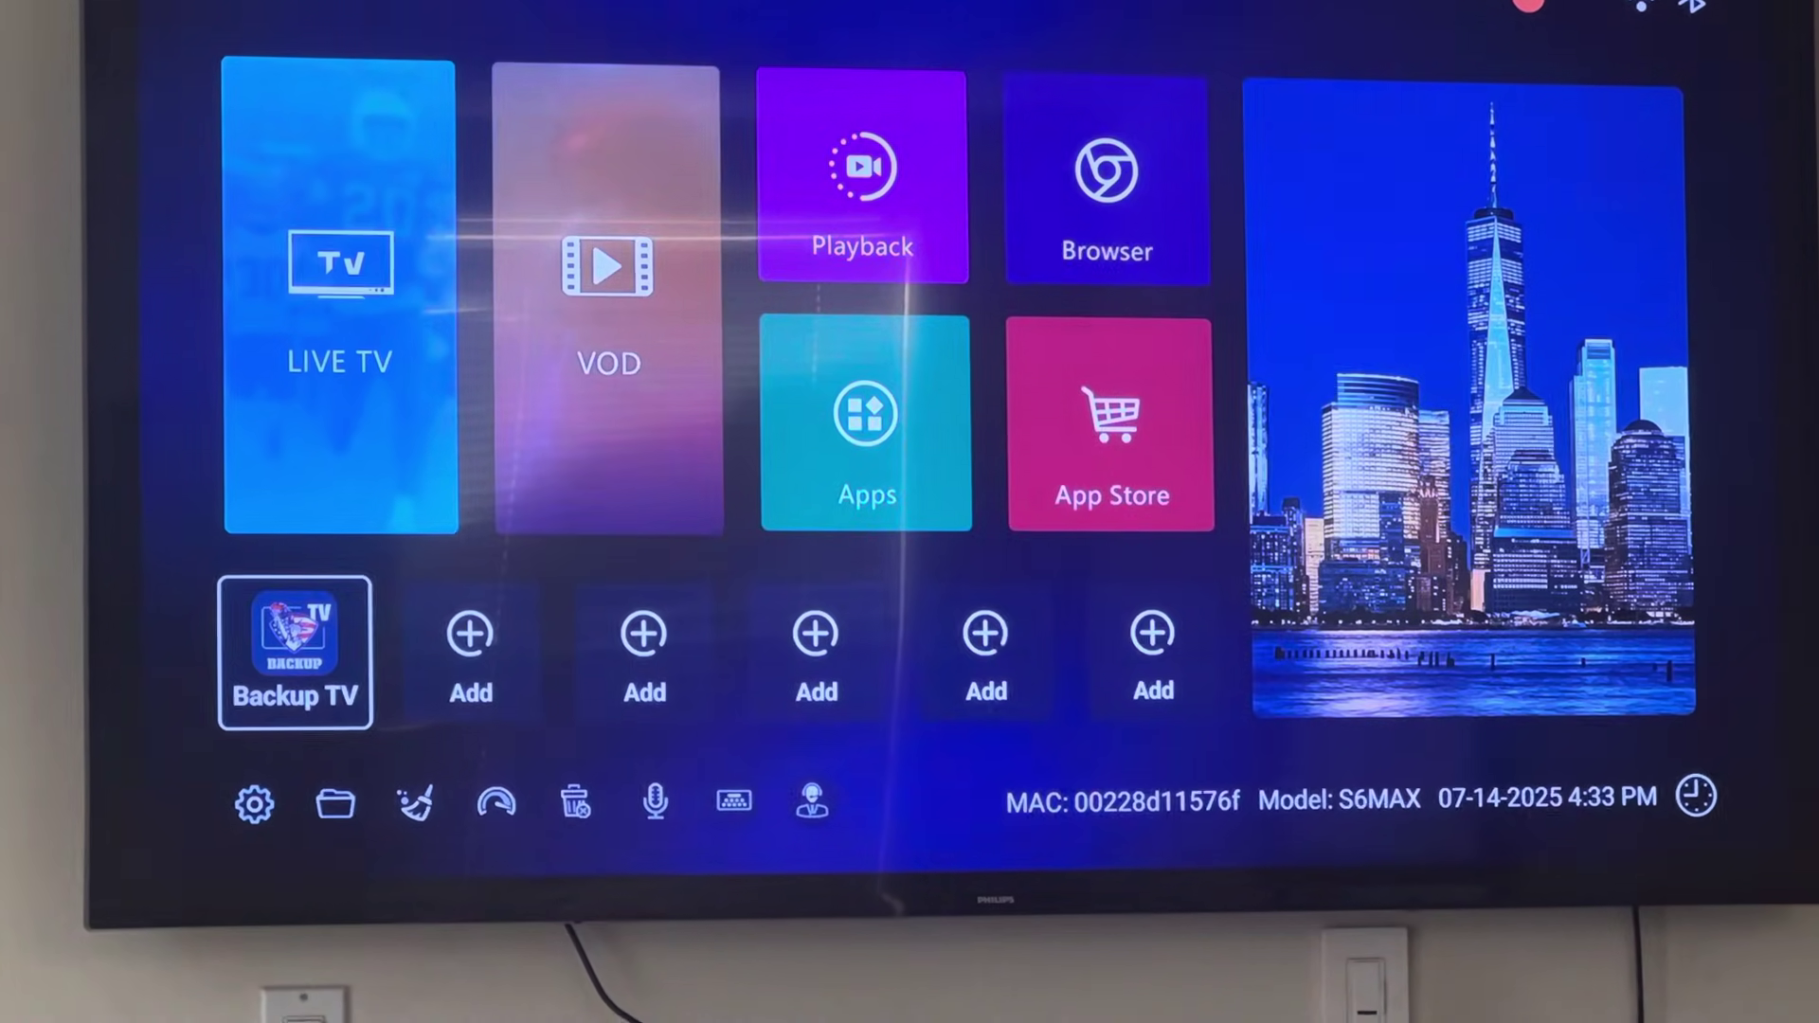
key(Return)
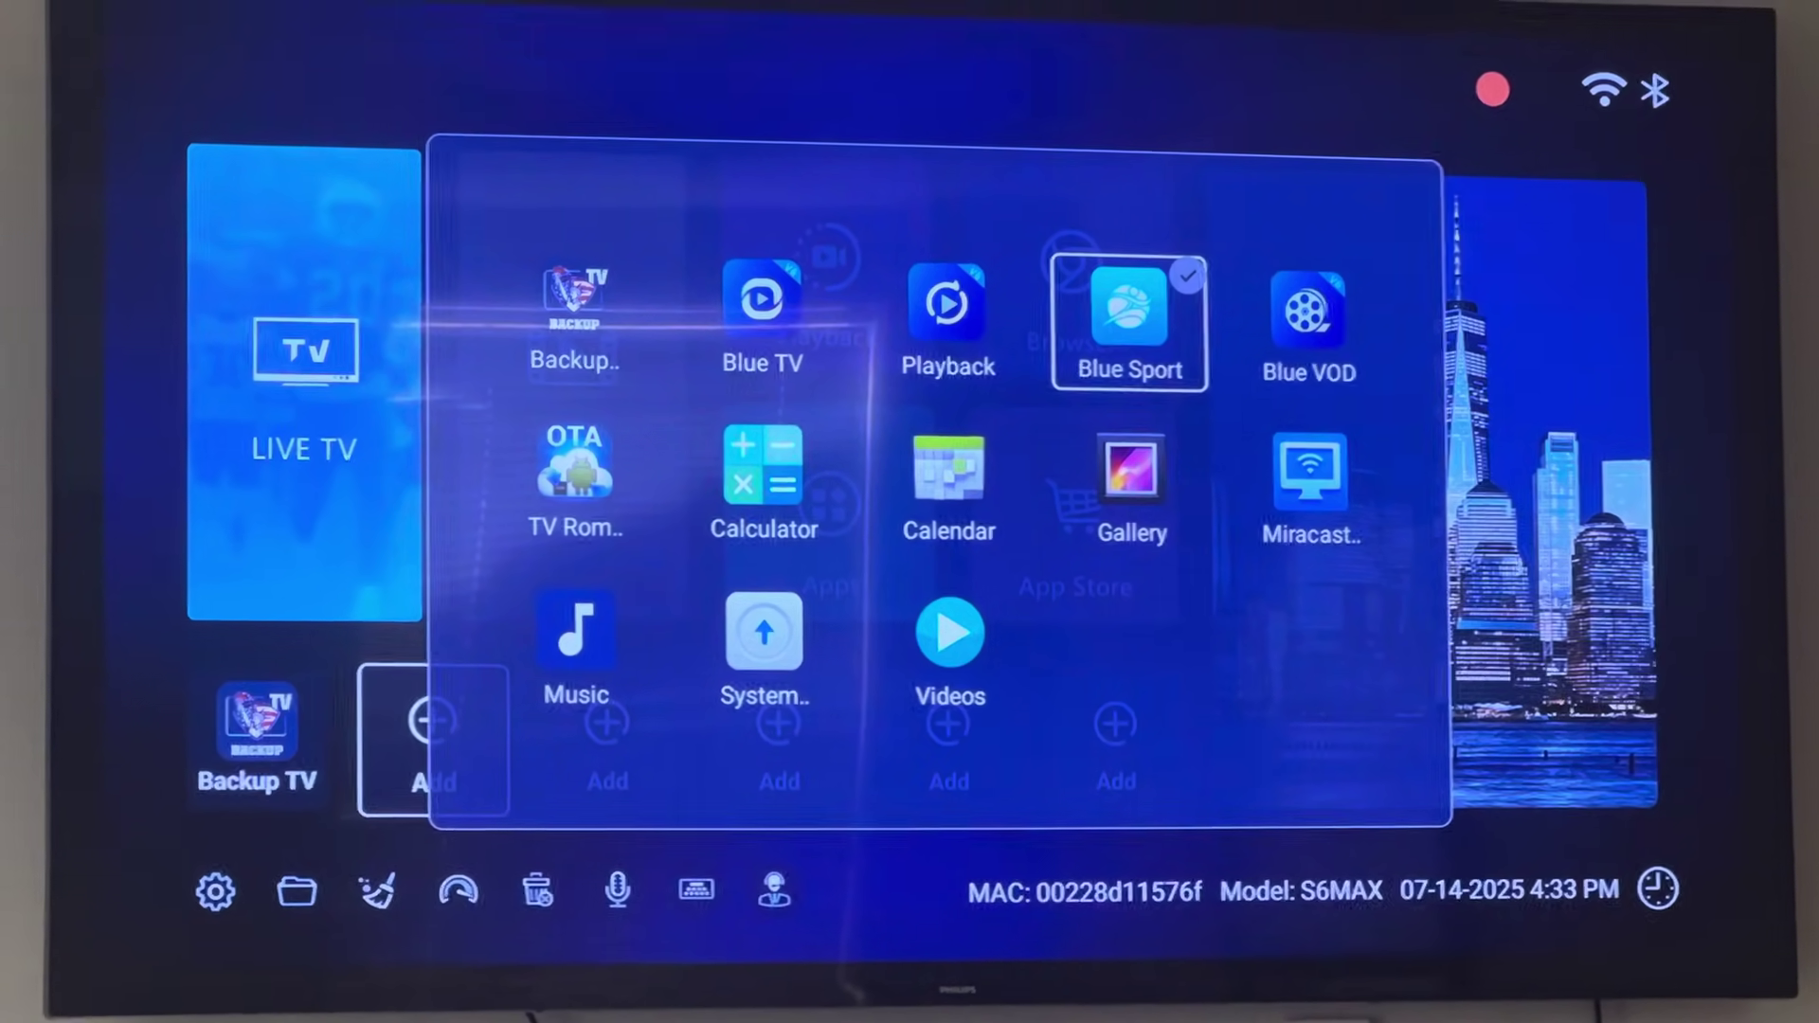
key(Return)
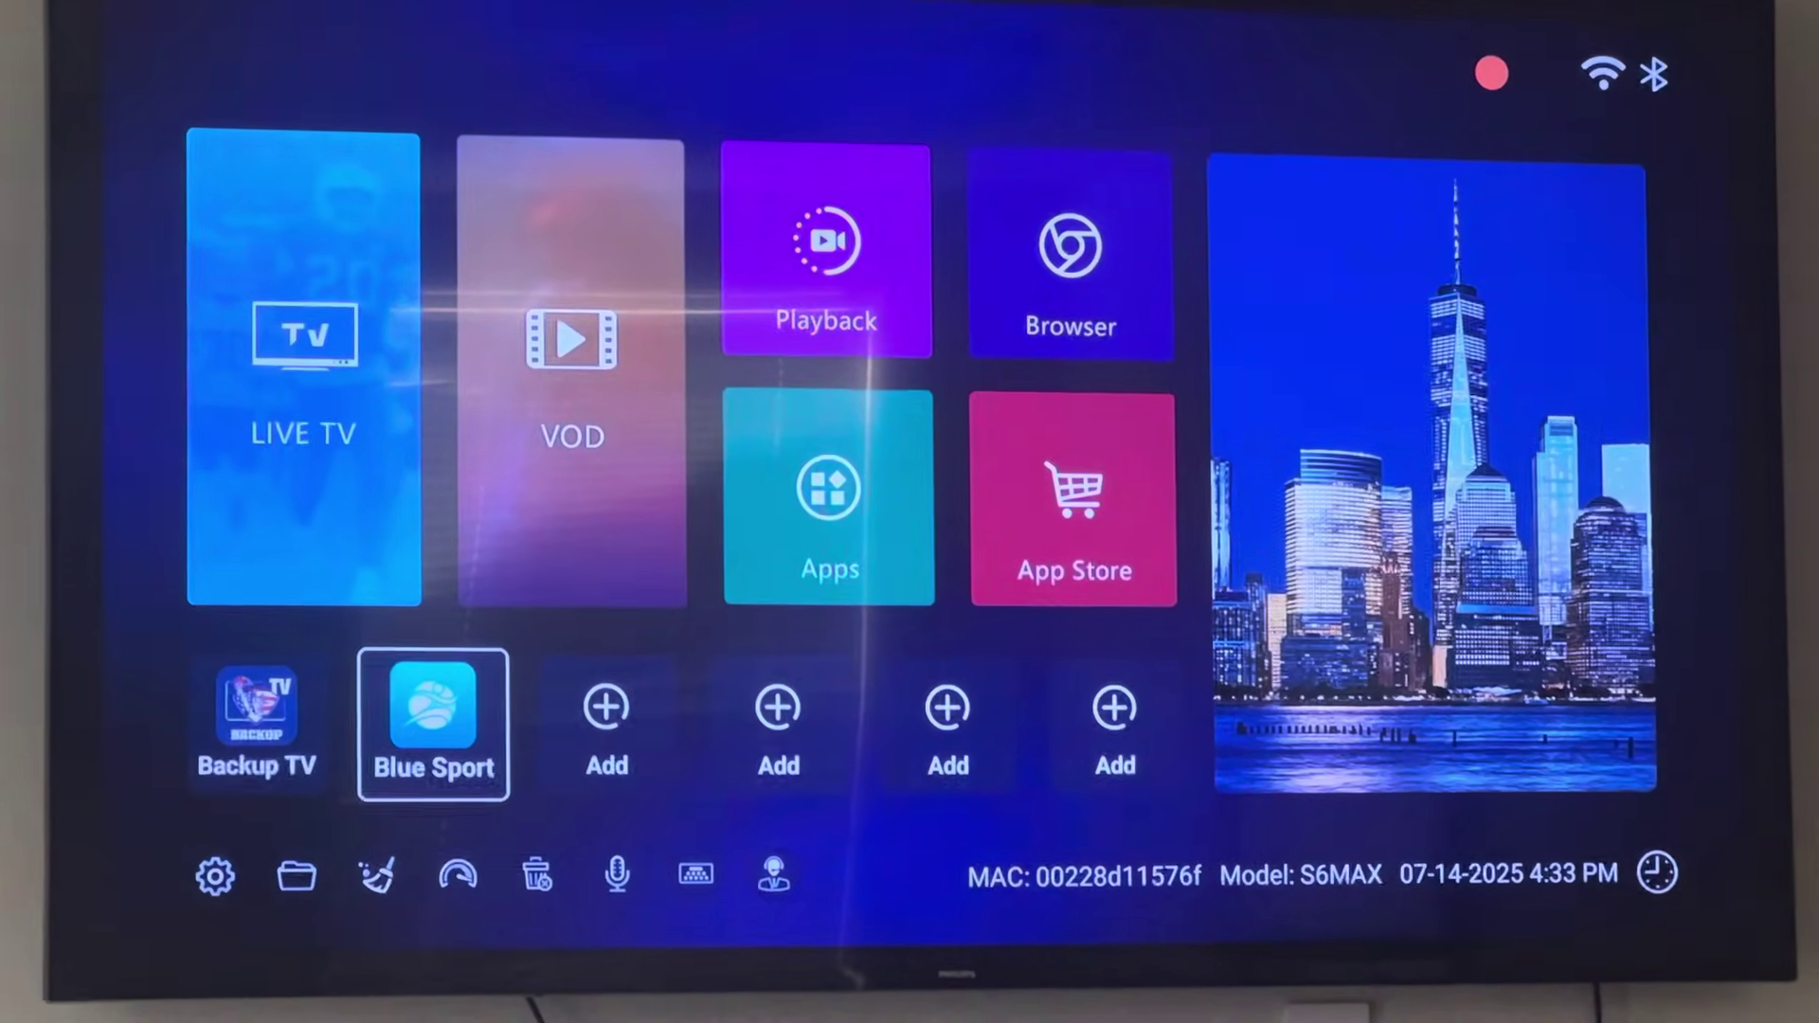
key(Up)
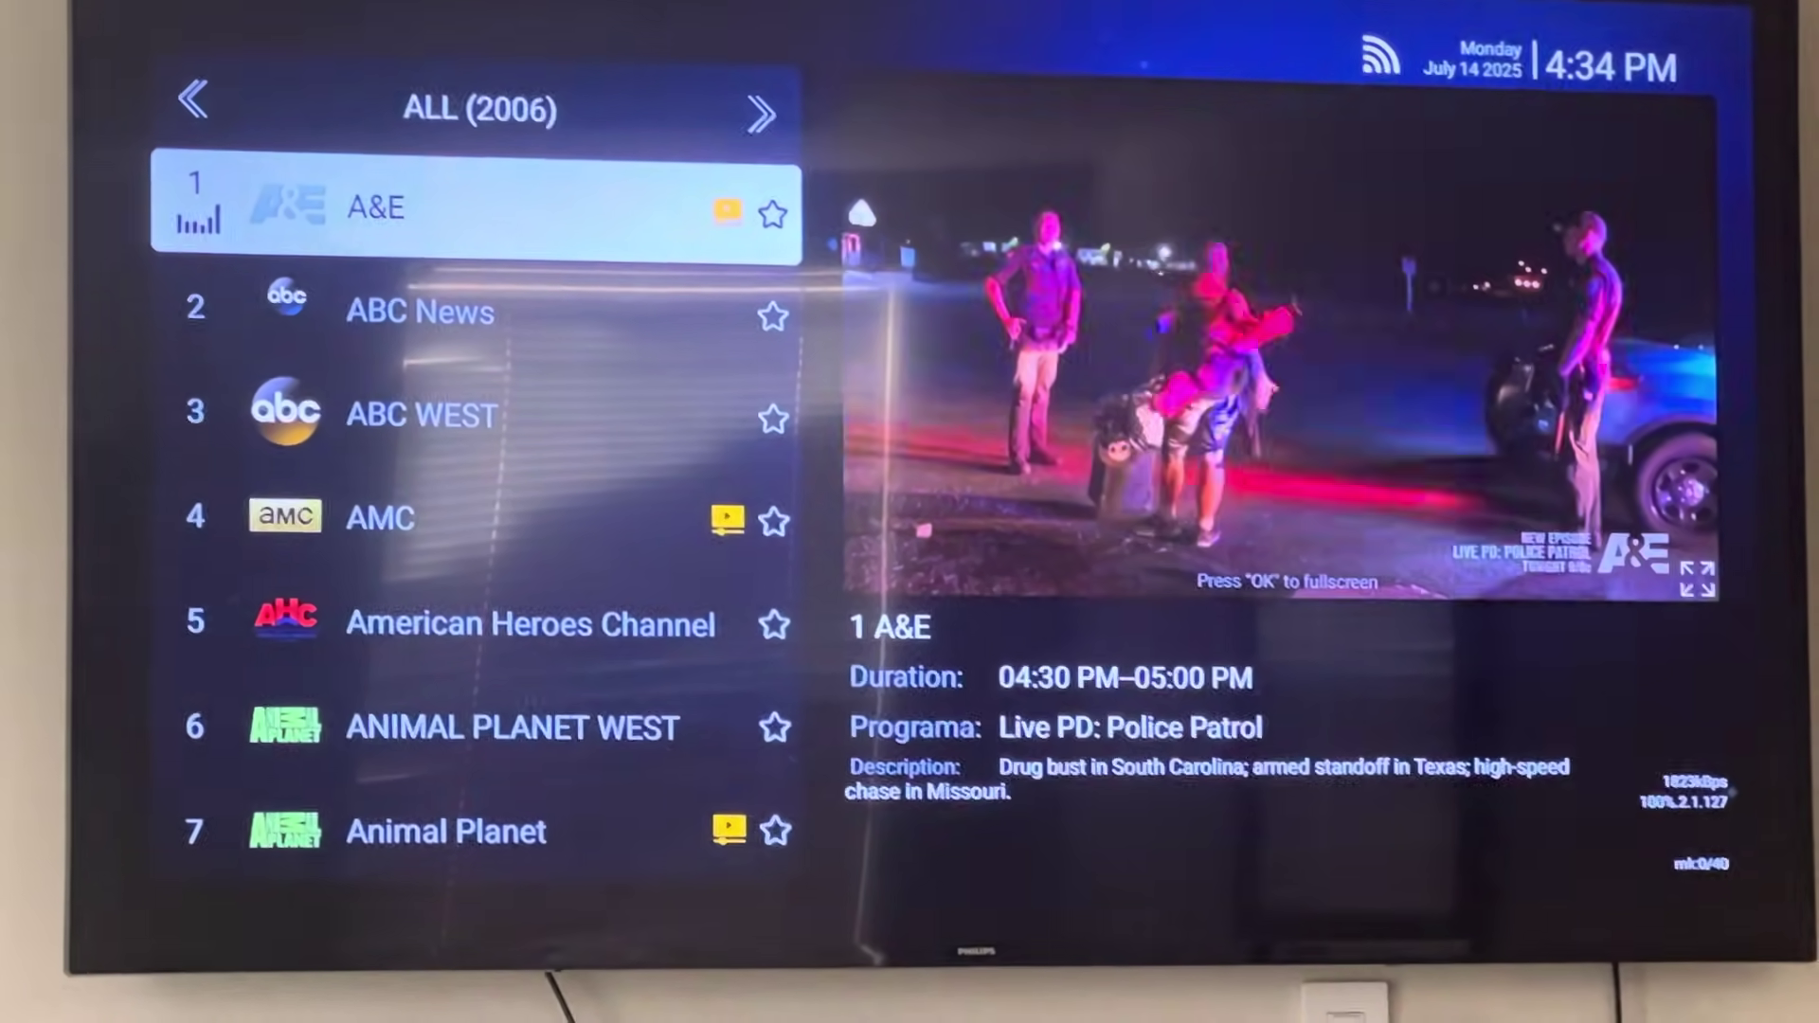
Leave Blue TV, launch Blue VOD from the VOD folder, and move past its Recommend screen.
key(Escape)
key(Right)
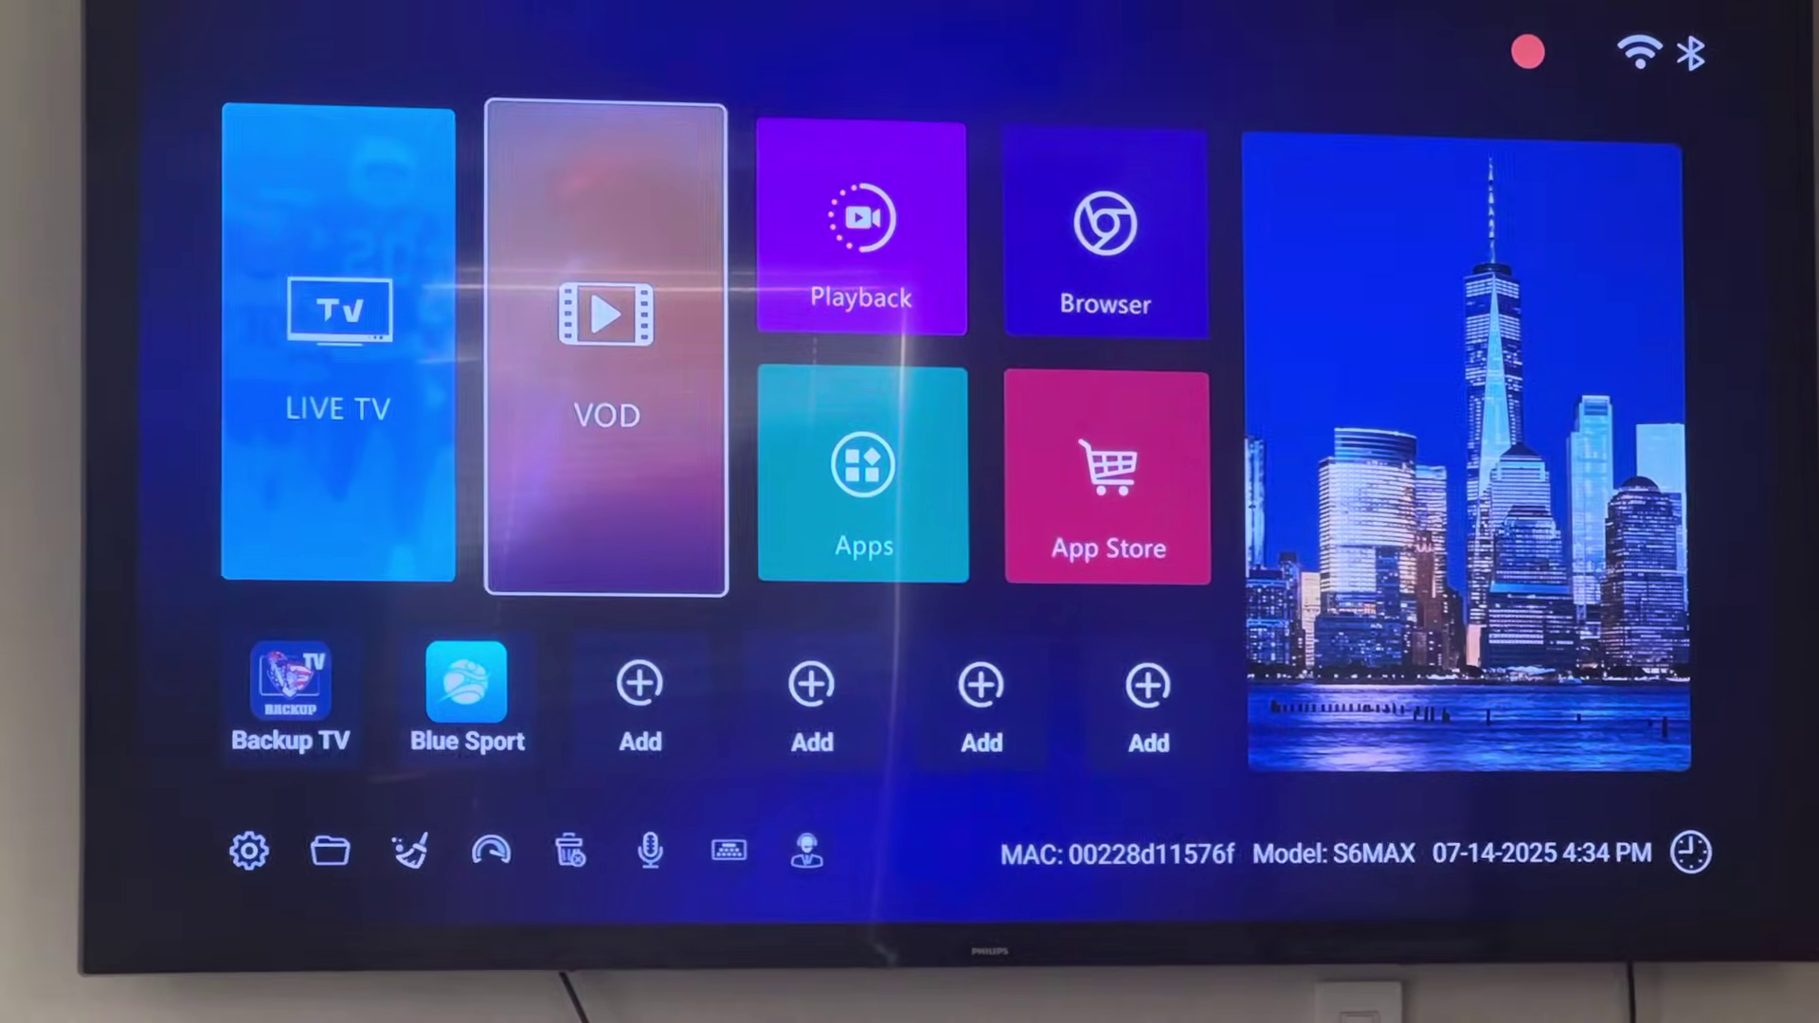
key(Return)
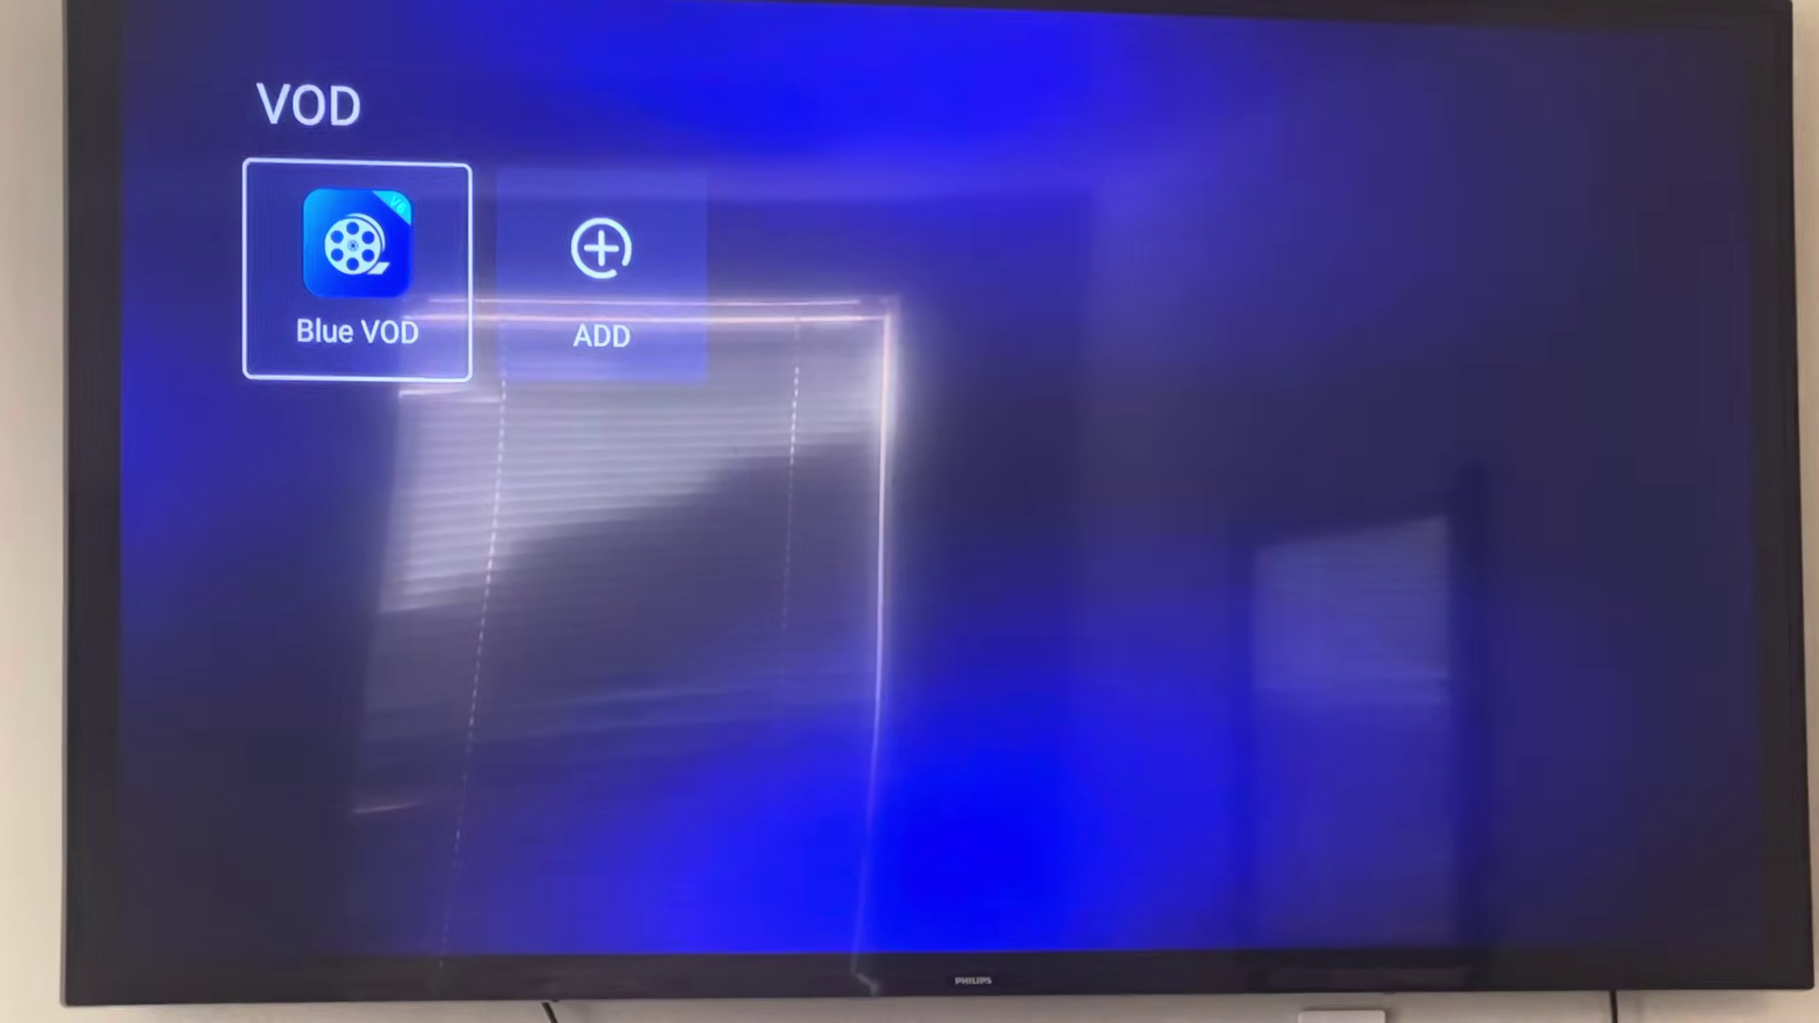
key(Return)
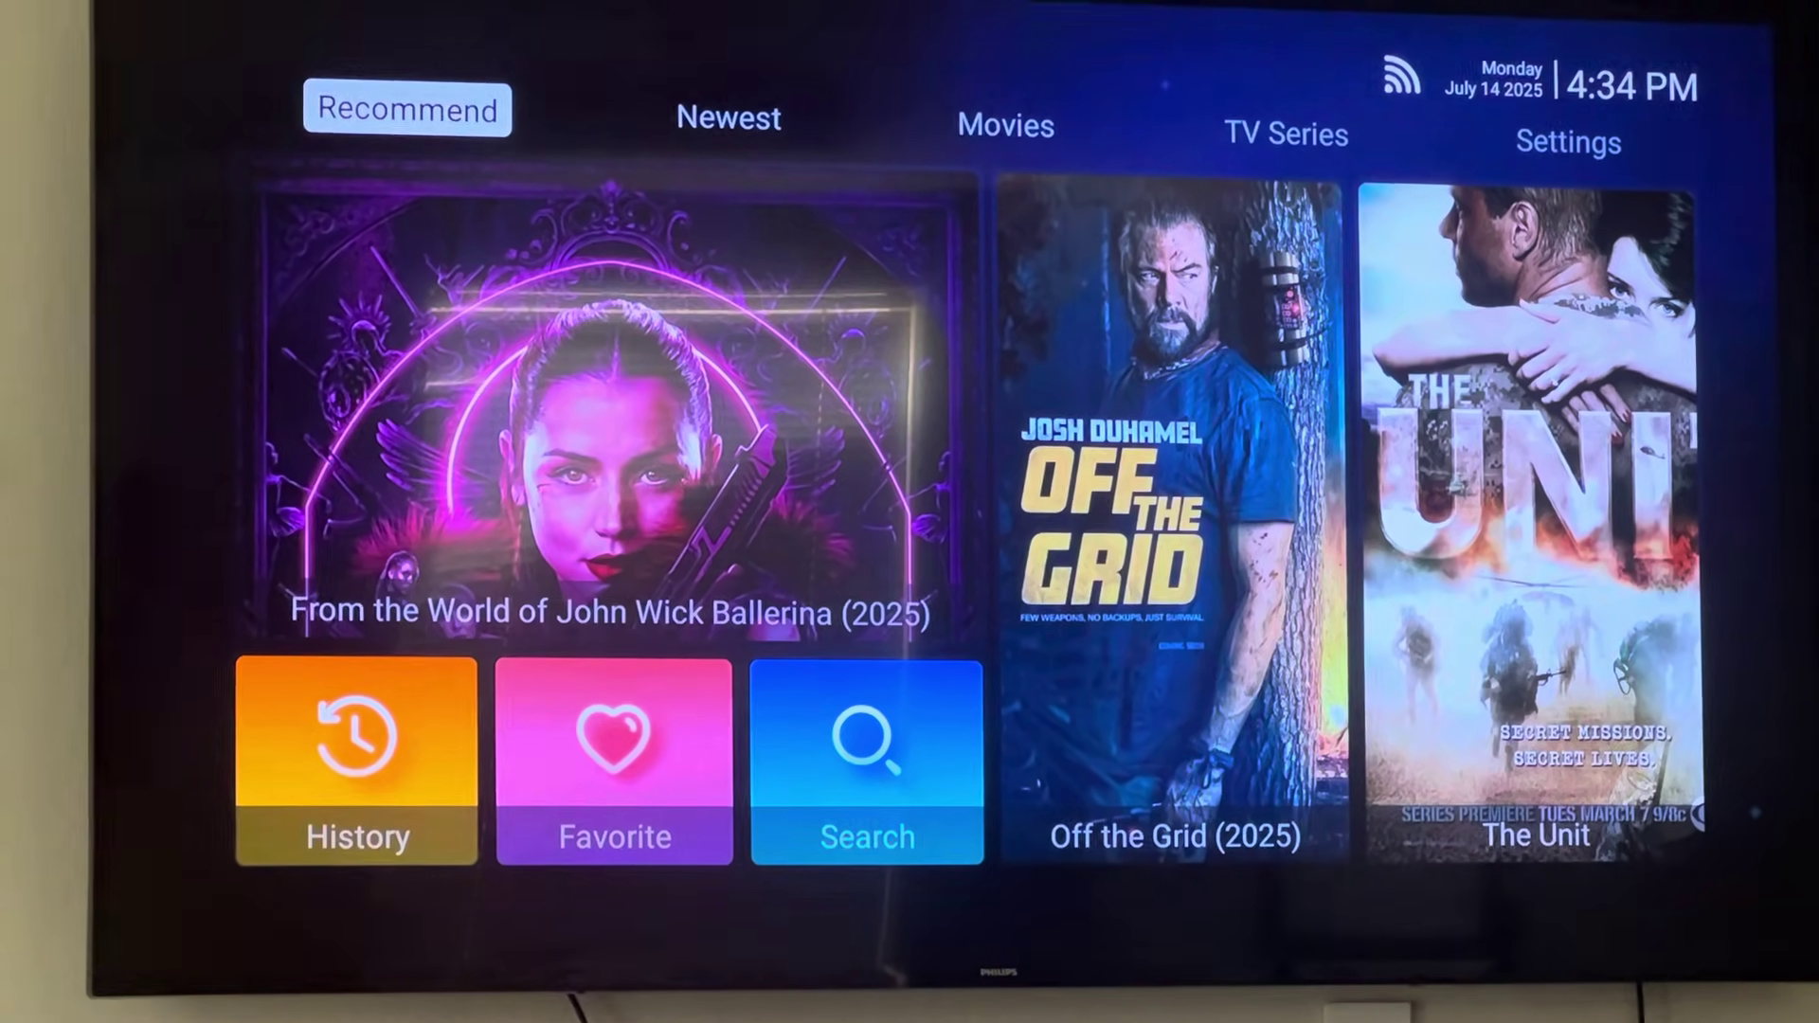
key(Escape)
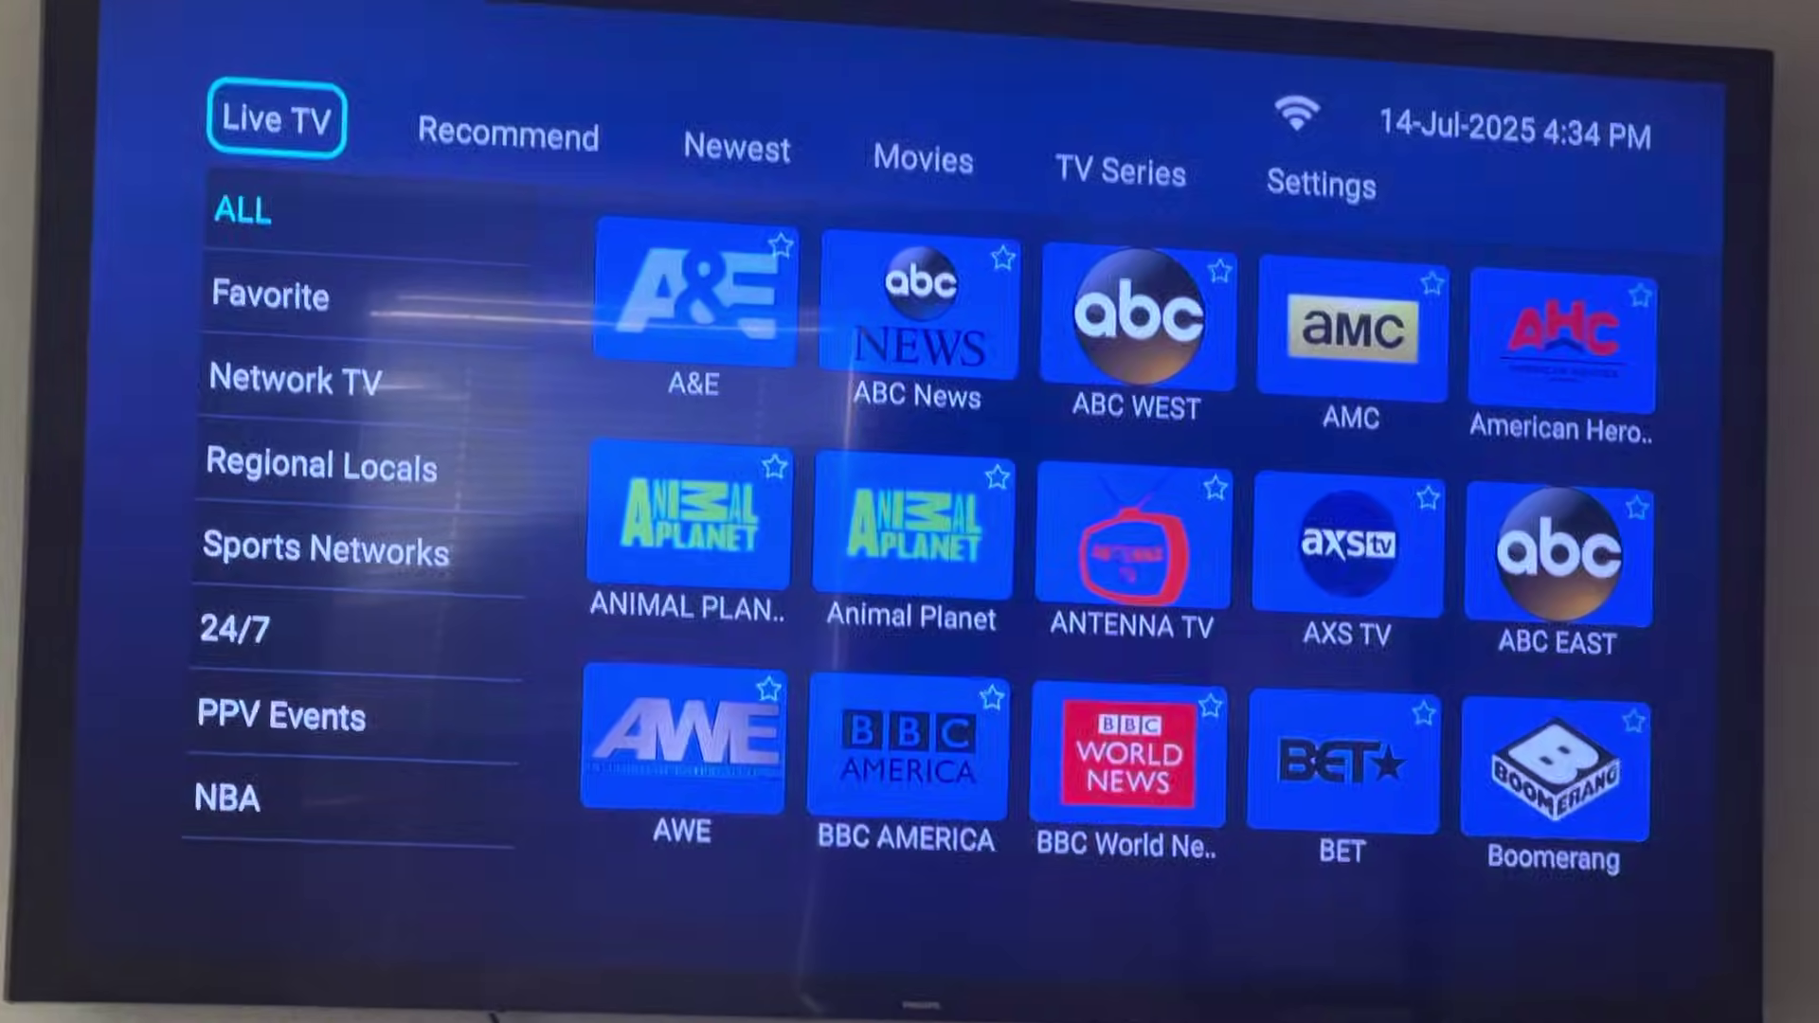
Exit Blue VOD to the home screen and highlight the Playback folder tile.
key(Home)
key(Up)
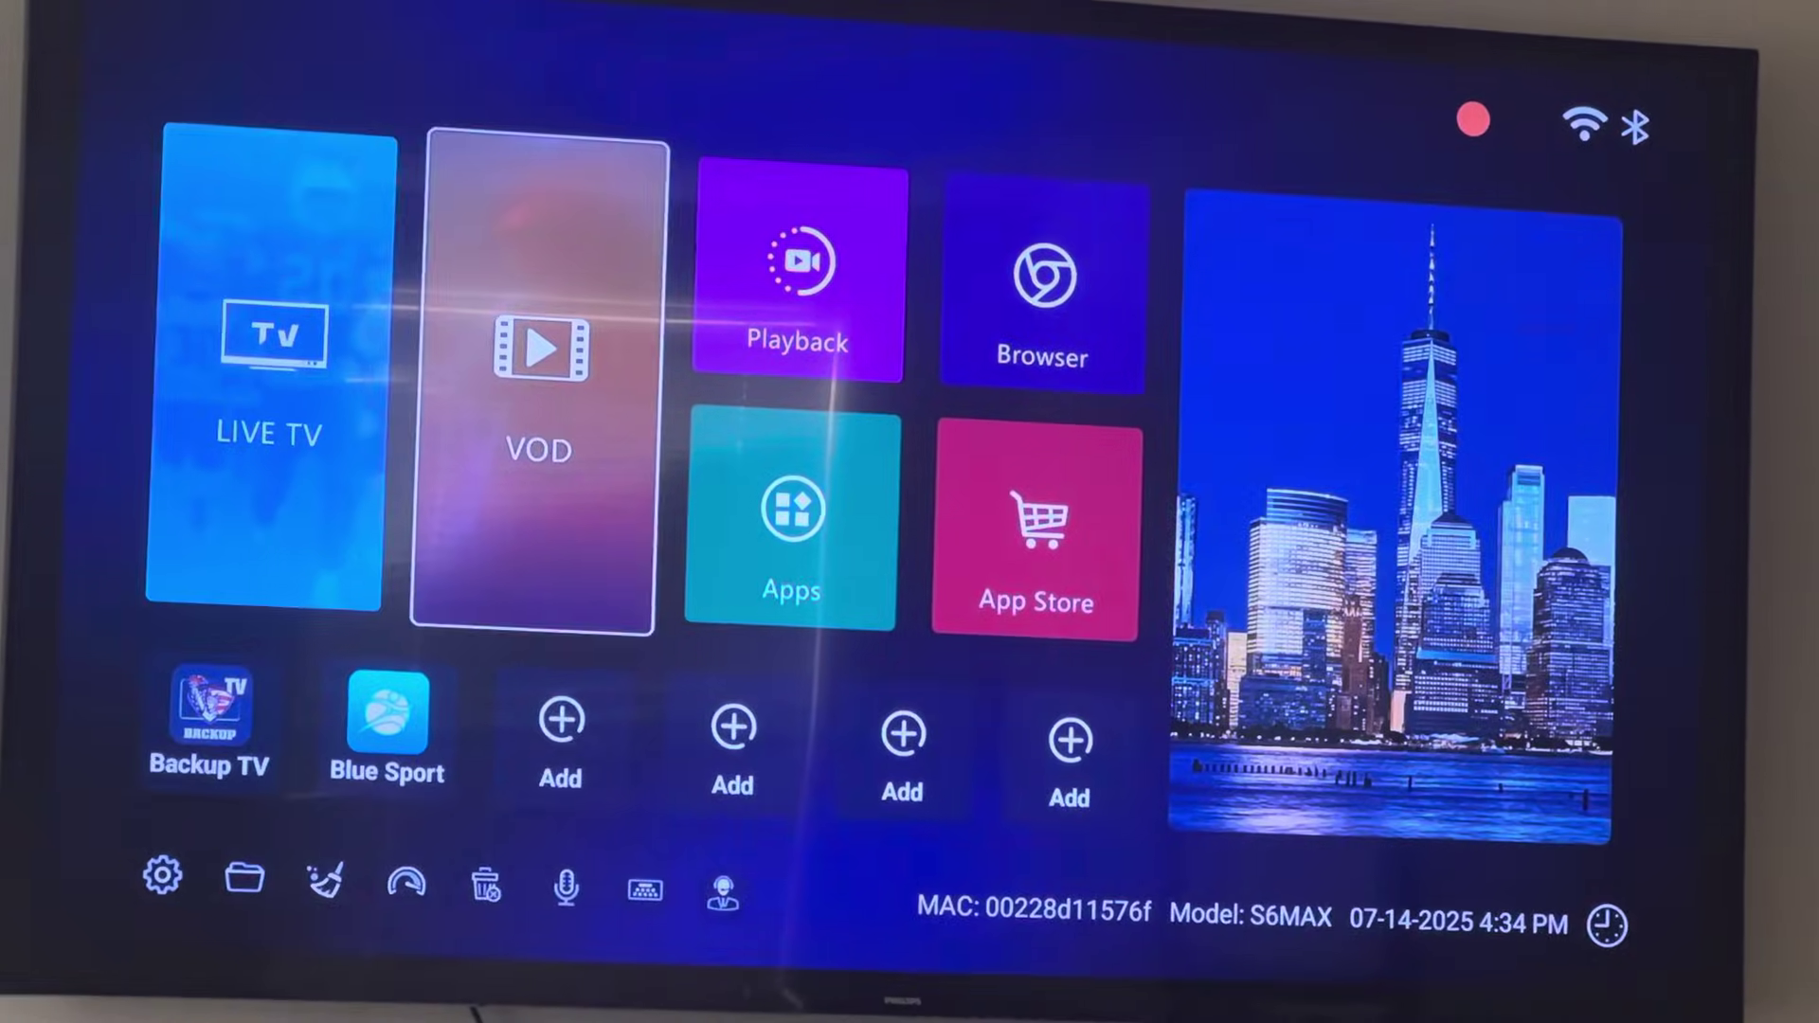
key(Right)
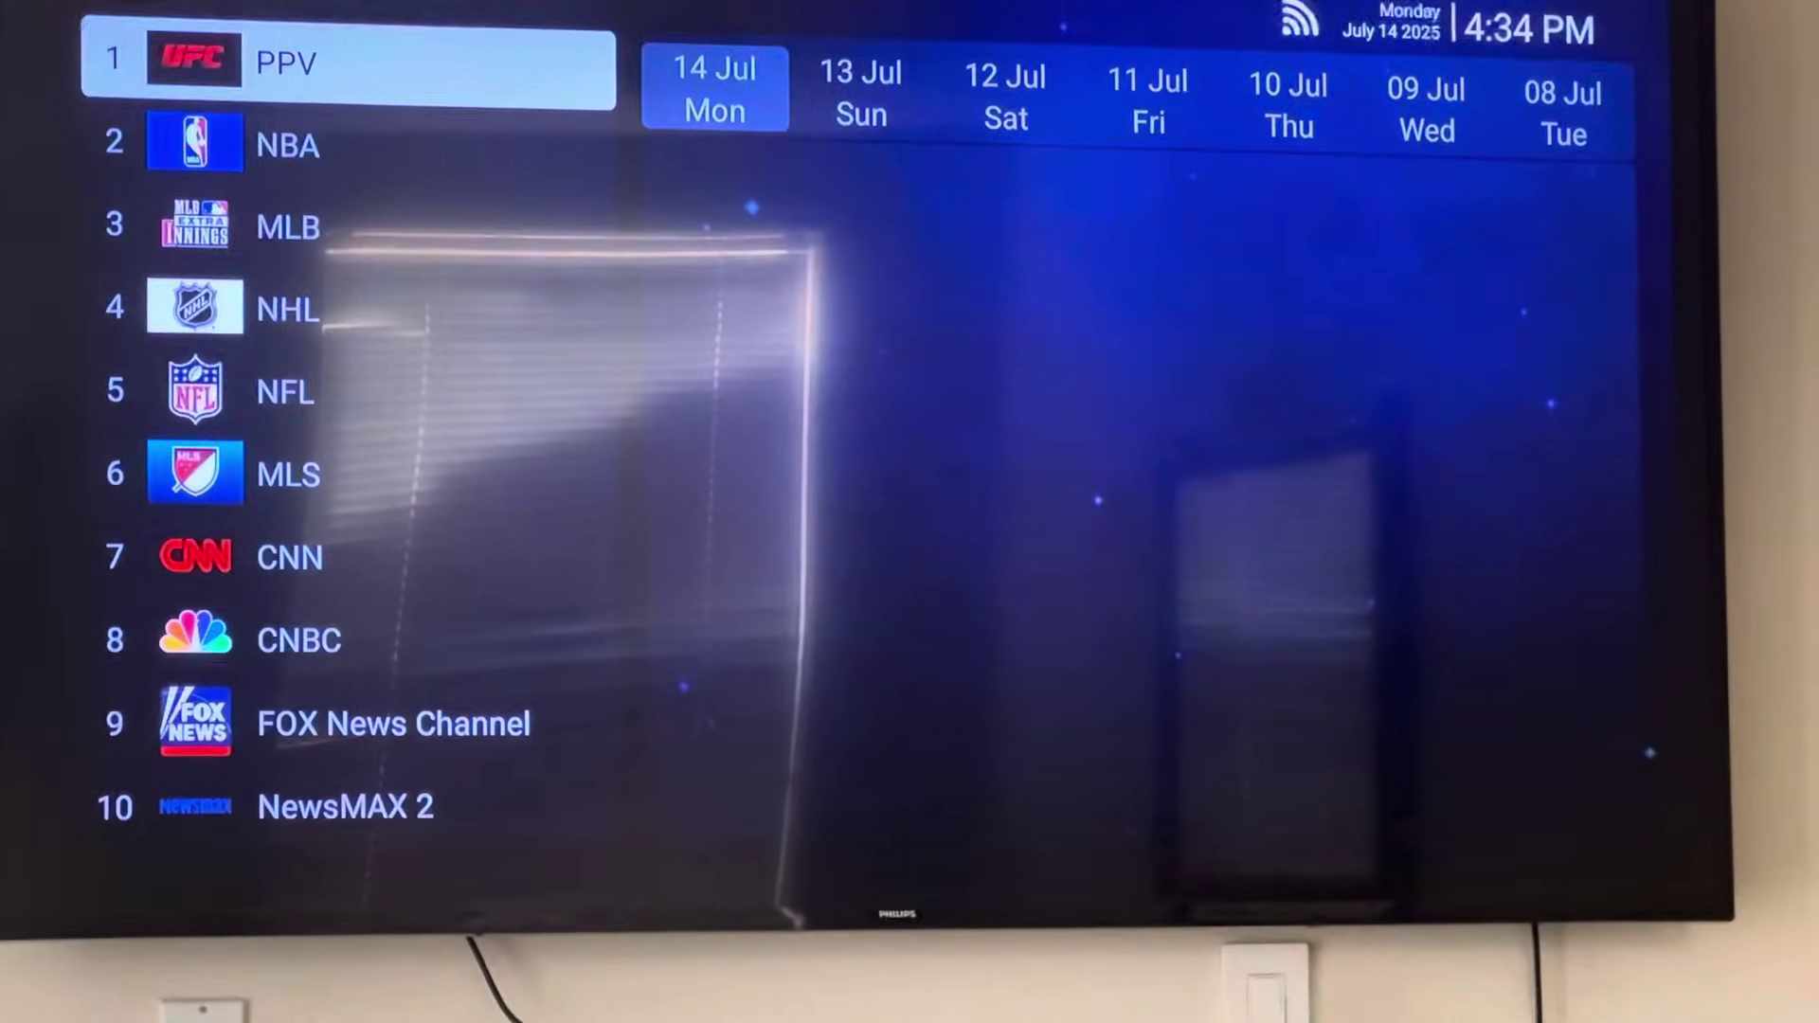
key(Escape)
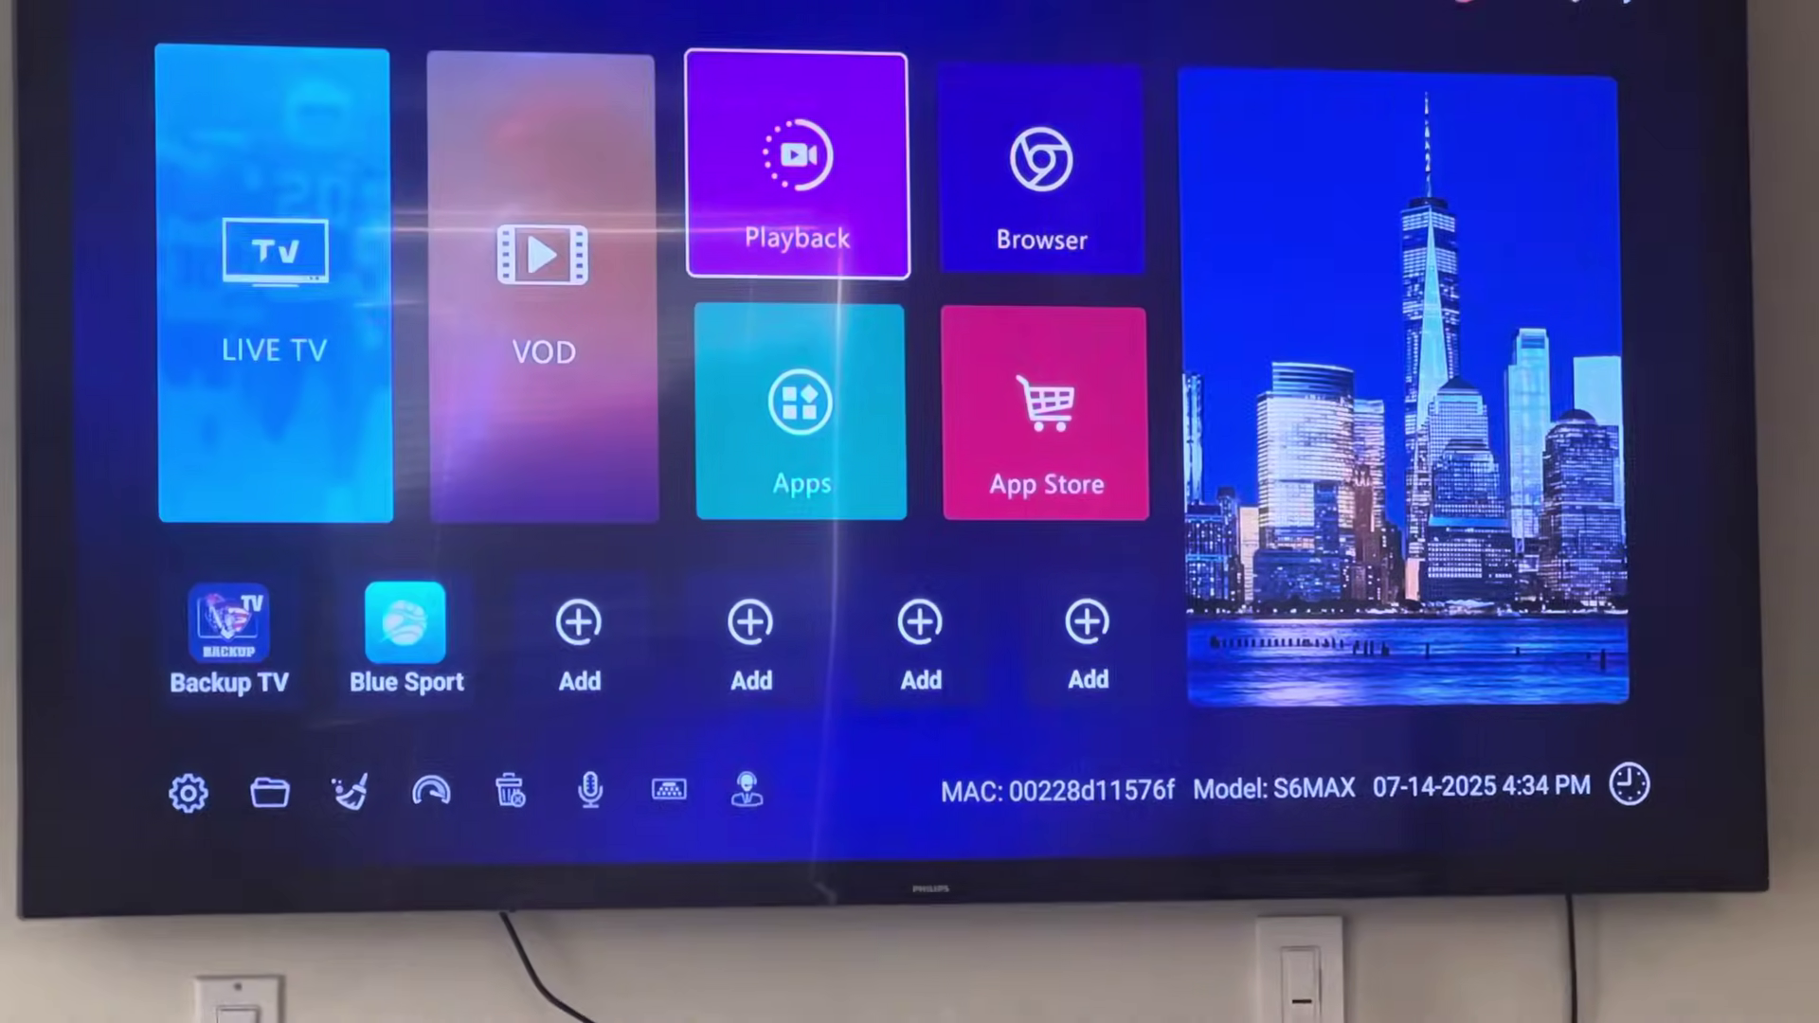